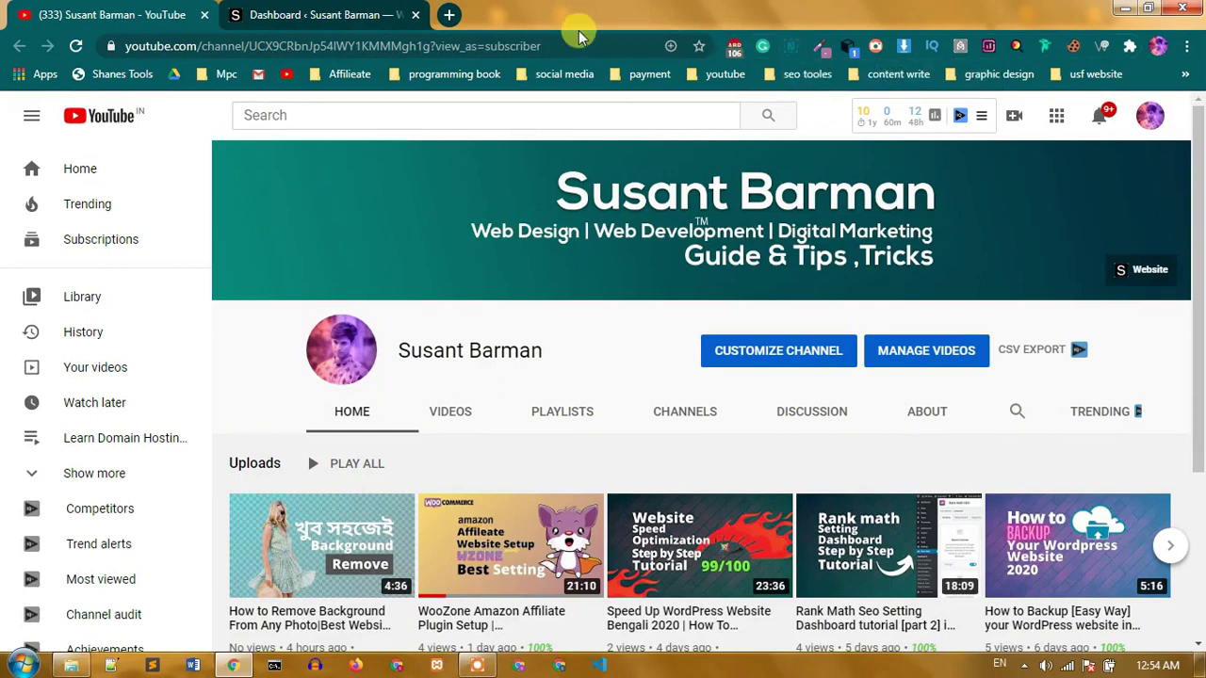
Step: Find the Cloudflare website in a new browser tab and log in to the account
{"action": "left_click", "coordinate": [449, 14]}
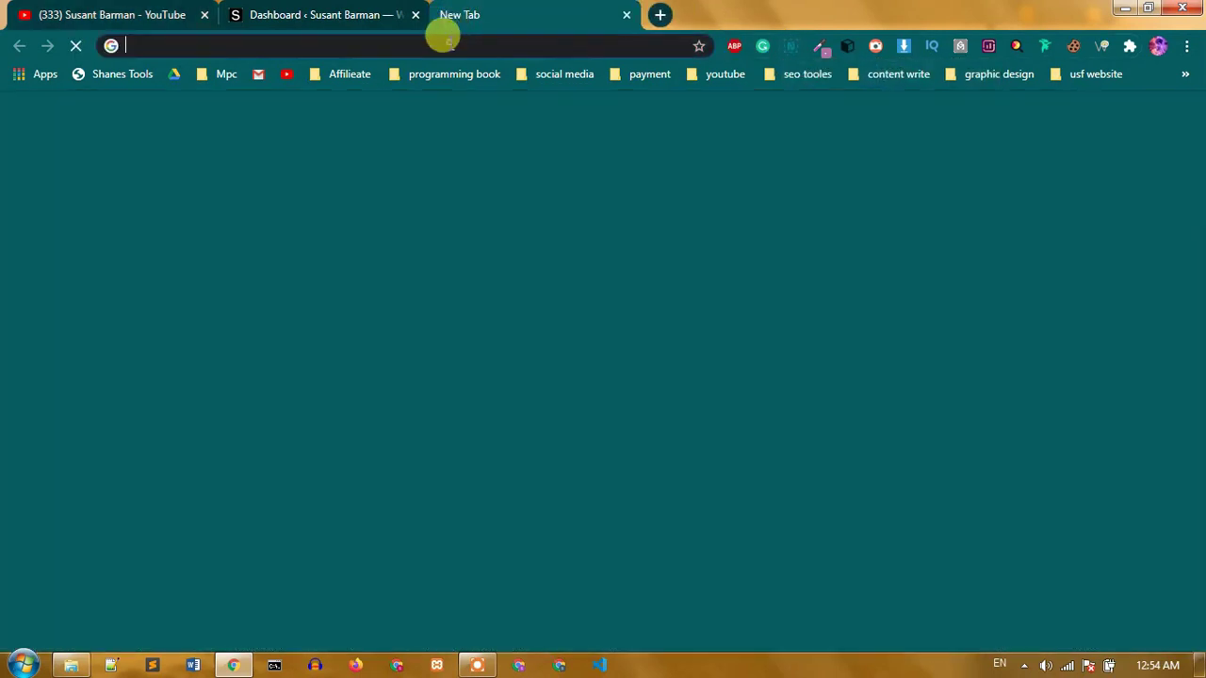
{"action": "type", "text": "c"}
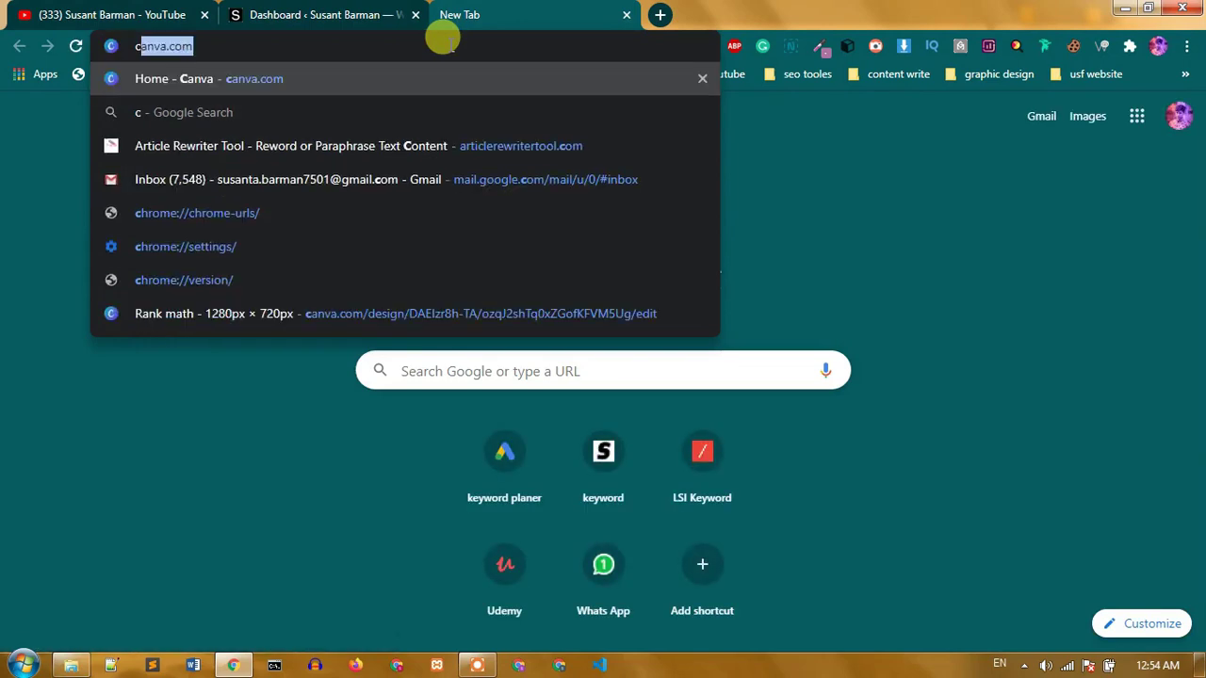
{"action": "type", "text": "loudfl"}
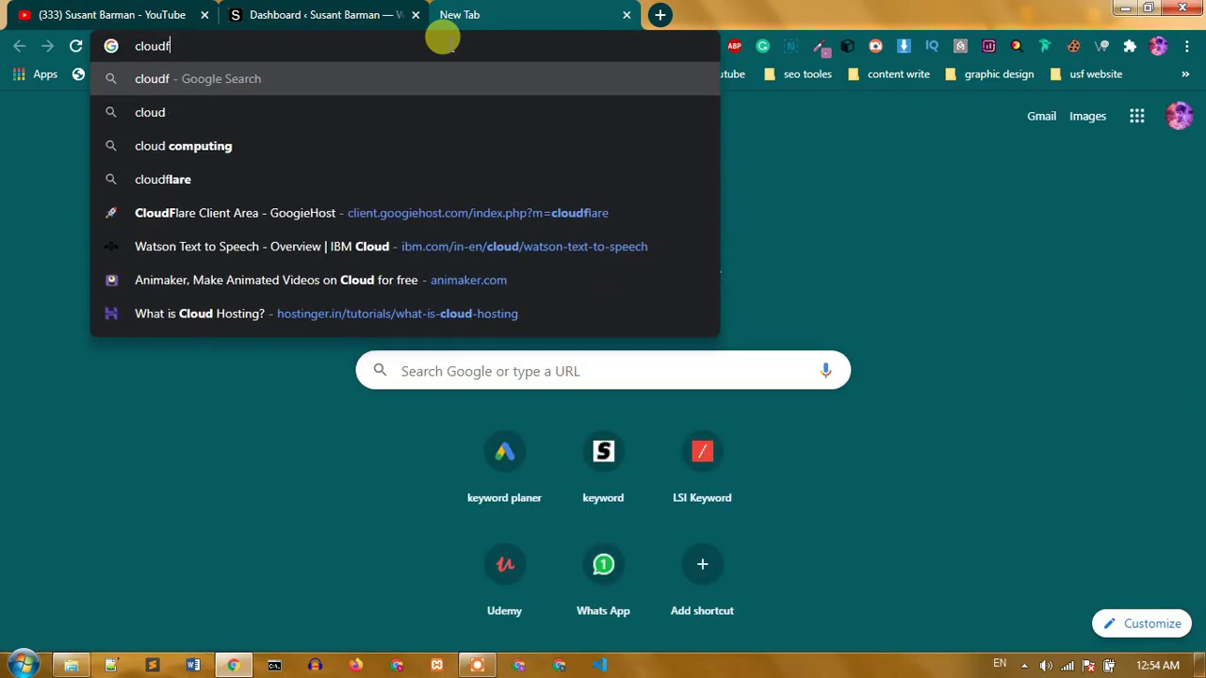
{"action": "type", "text": "are"}
{"action": "key", "text": "Return"}
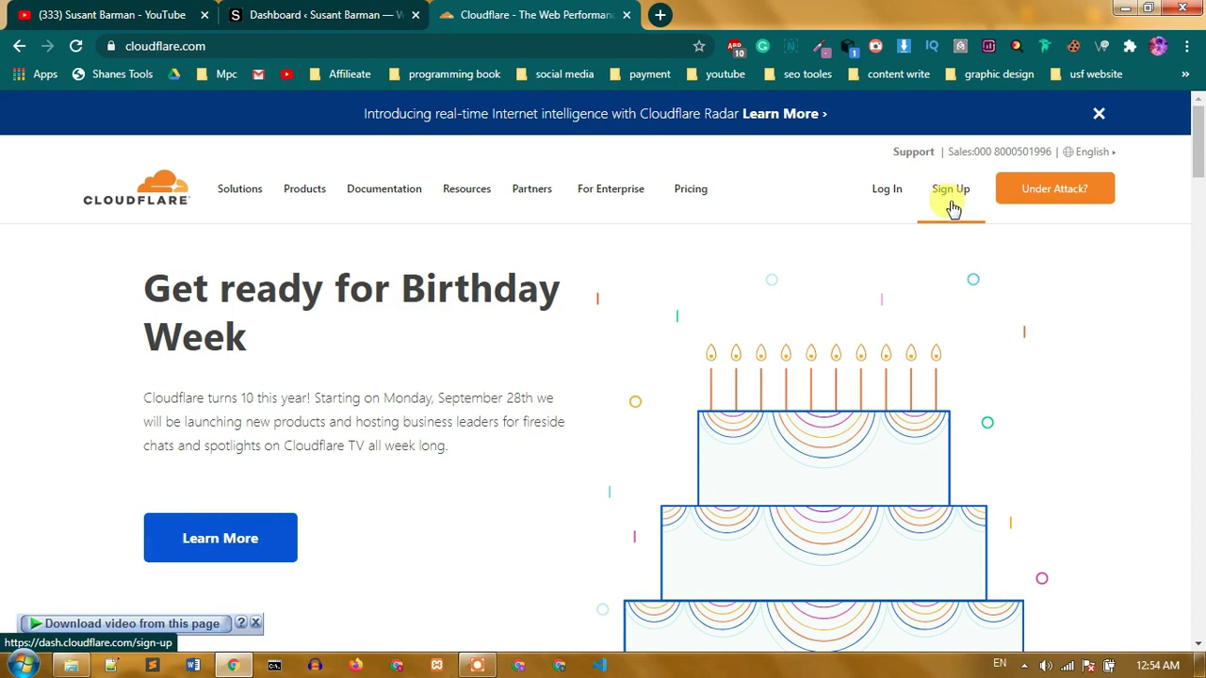
{"action": "left_click", "coordinate": [886, 206]}
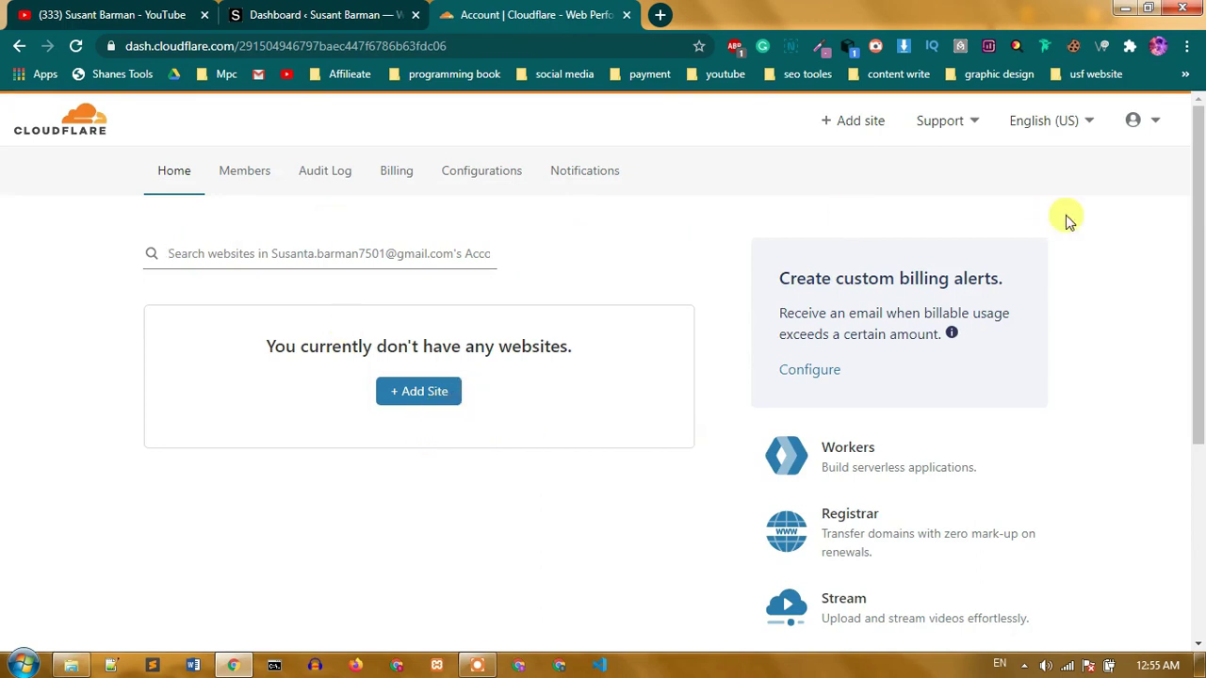
Step: Start adding a website to the Cloudflare account
{"action": "scroll", "coordinate": [1117, 329], "scroll_direction": "down", "scroll_amount": 2}
{"action": "scroll", "coordinate": [1117, 337], "scroll_direction": "up", "scroll_amount": 2}
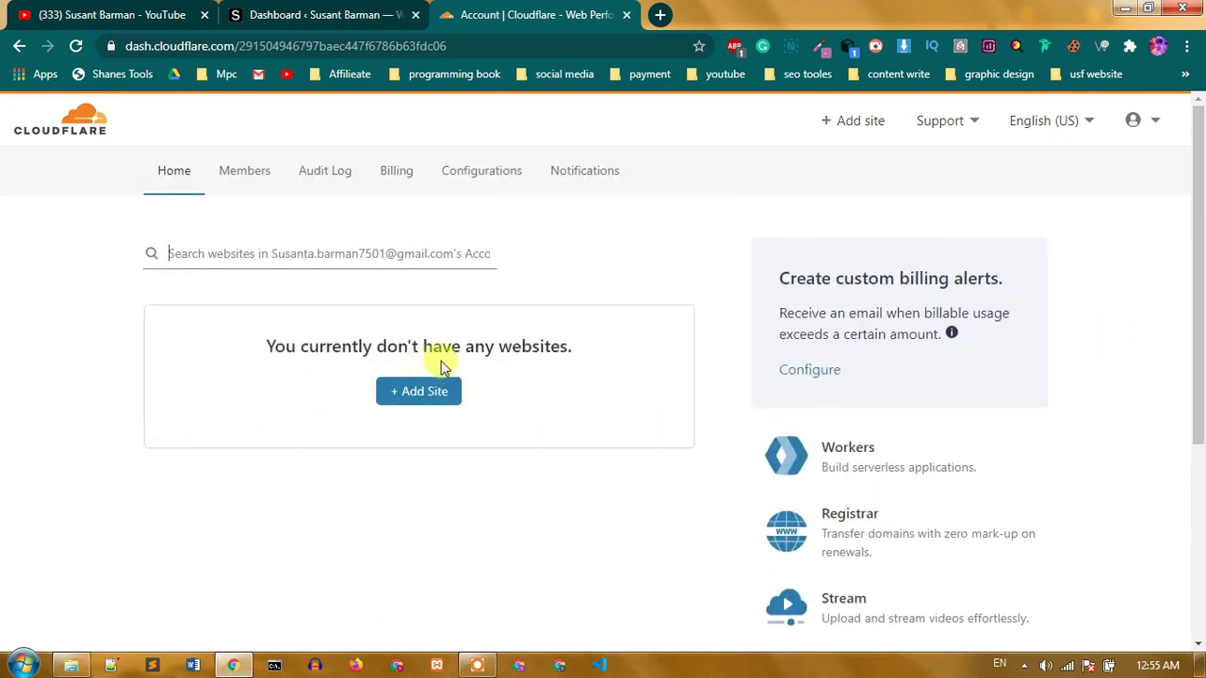
{"action": "left_click", "coordinate": [398, 400]}
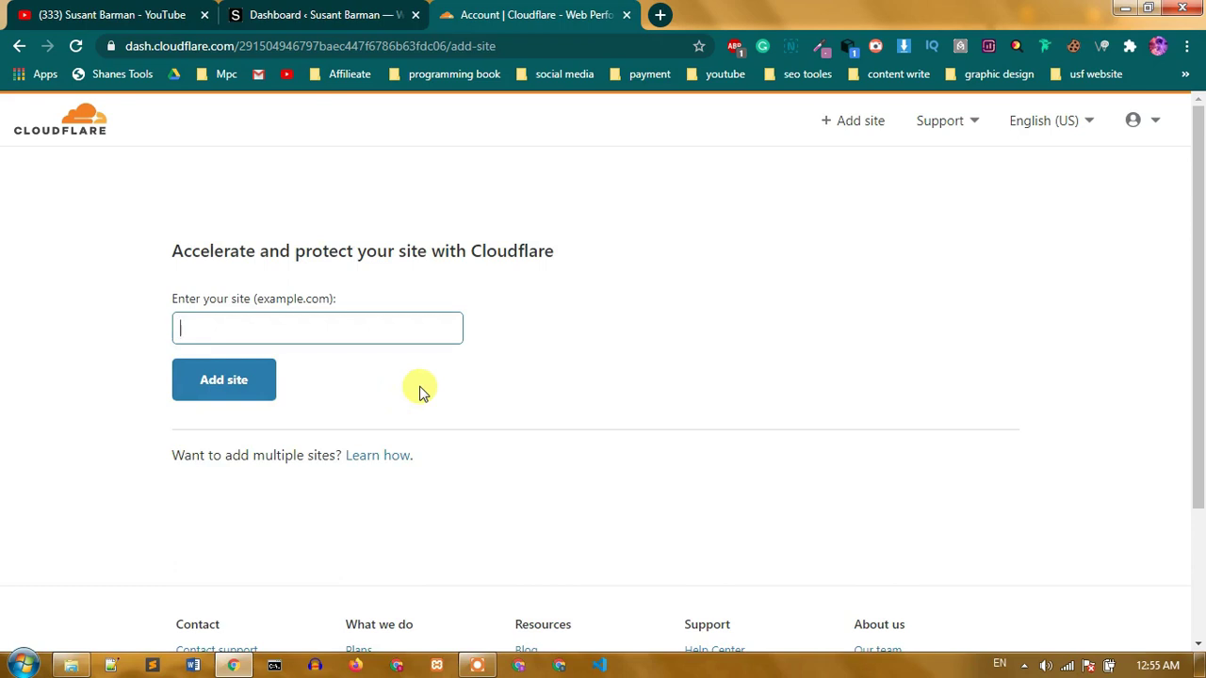
Step: Copy the site's domain from the address of the WordPress dashboard and paste it into Cloudflare's site field
{"action": "left_click", "coordinate": [320, 15]}
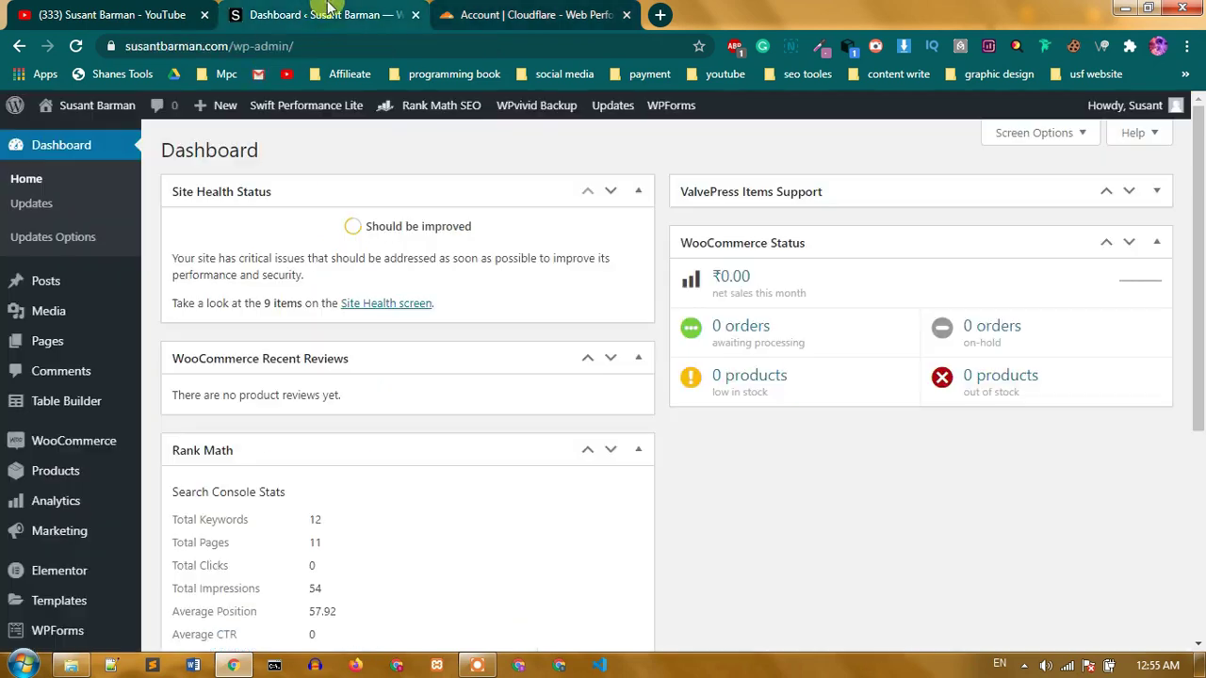
{"action": "left_click_drag", "start_coordinate": [230, 46], "coordinate": [132, 45]}
{"action": "key", "text": "ctrl+c"}
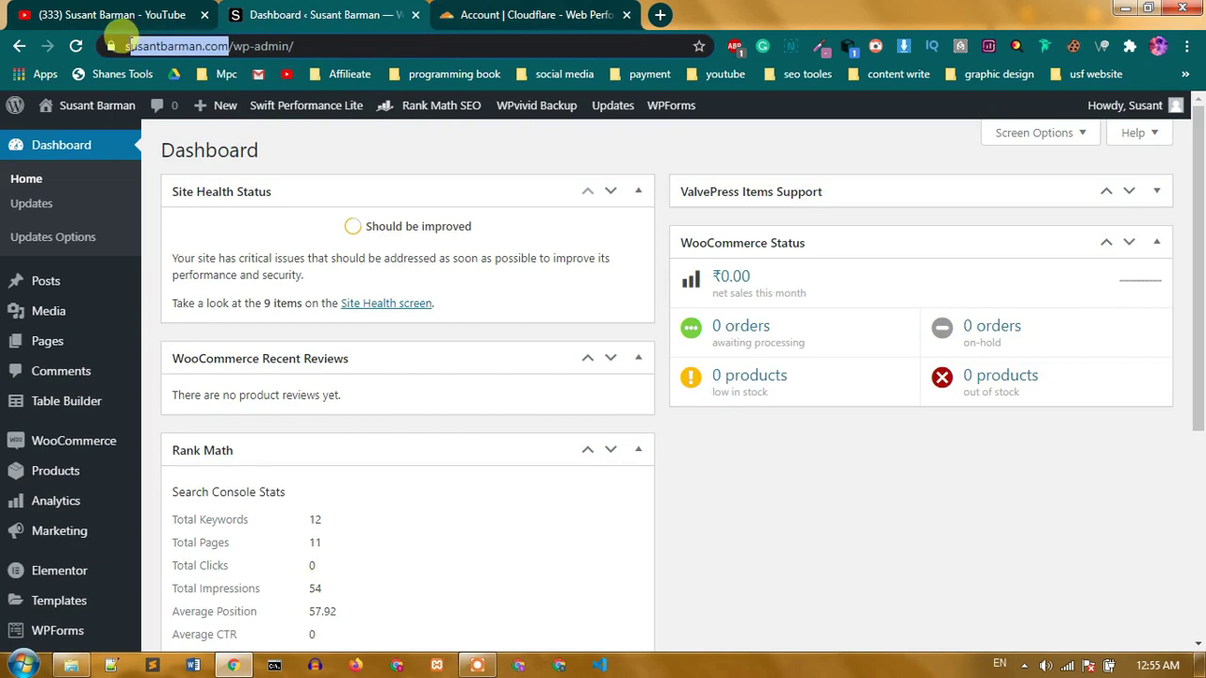
{"action": "left_click", "coordinate": [532, 15]}
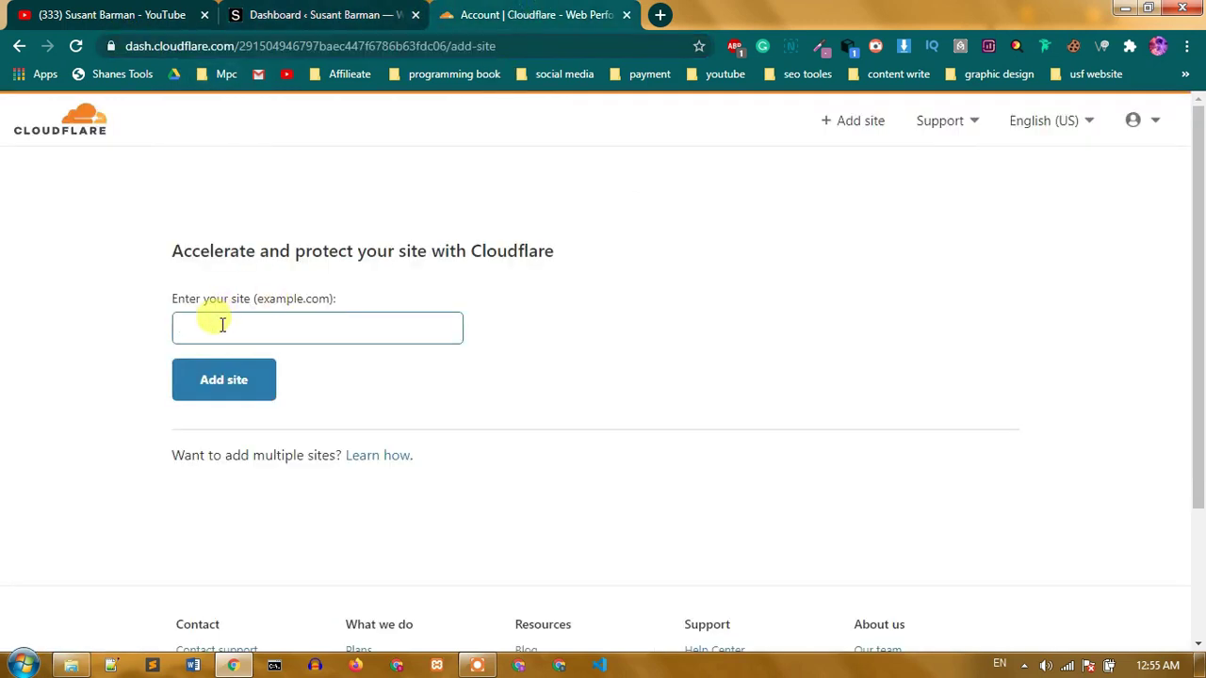
{"action": "key", "text": "ctrl+v"}
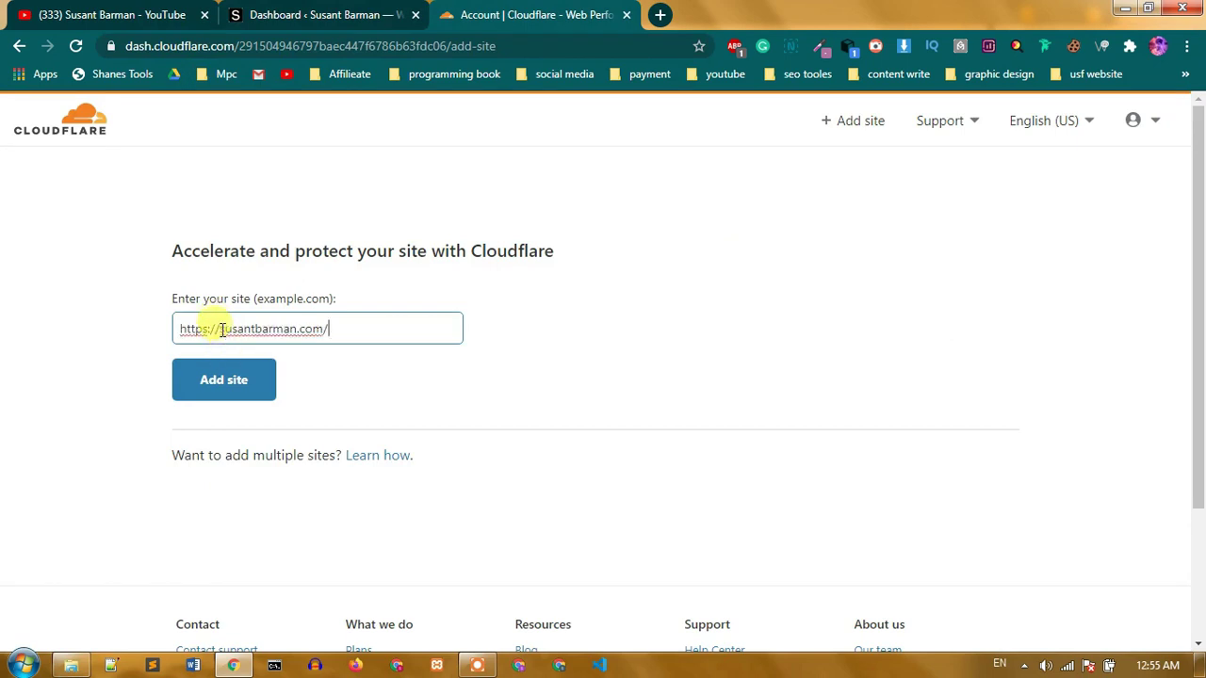
{"action": "left_click_drag", "start_coordinate": [218, 328], "coordinate": [186, 330]}
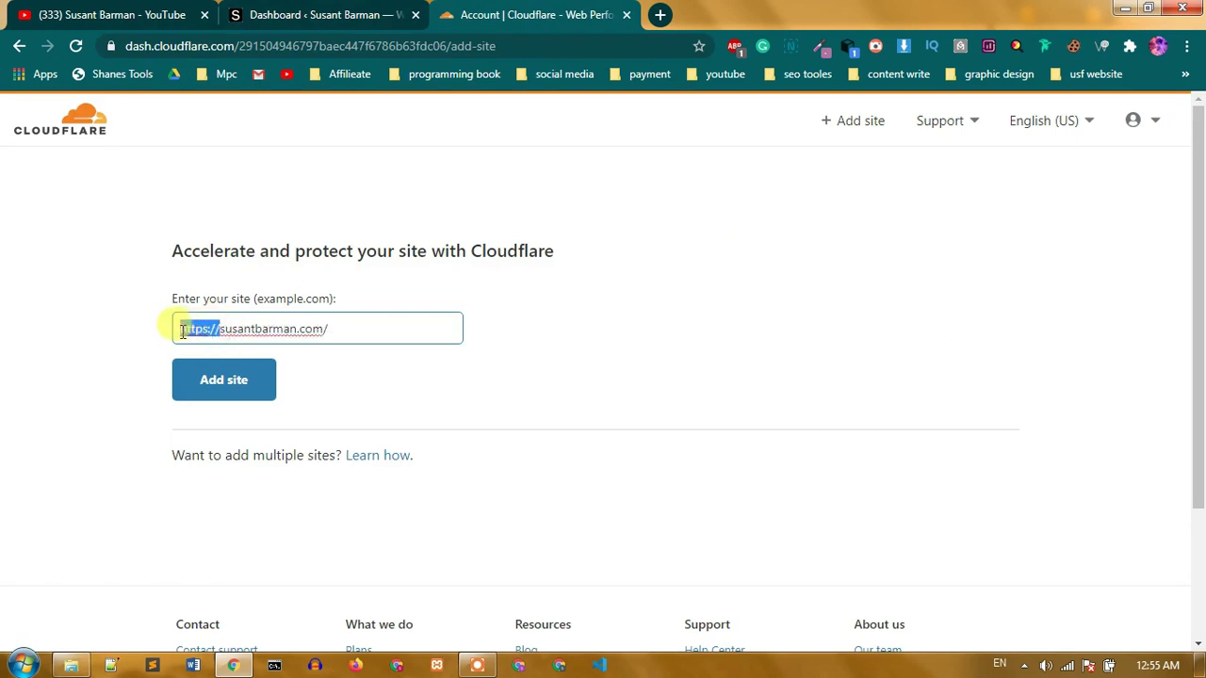
{"action": "key", "text": "BackSpace"}
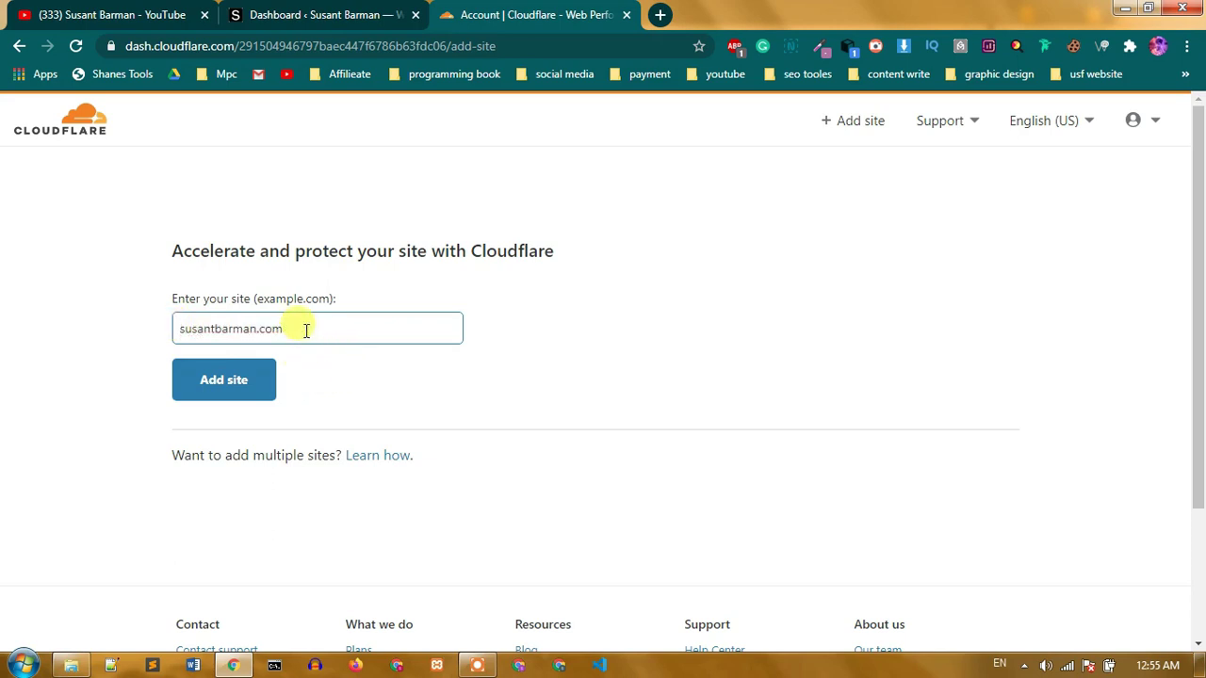
{"action": "left_click", "coordinate": [229, 390]}
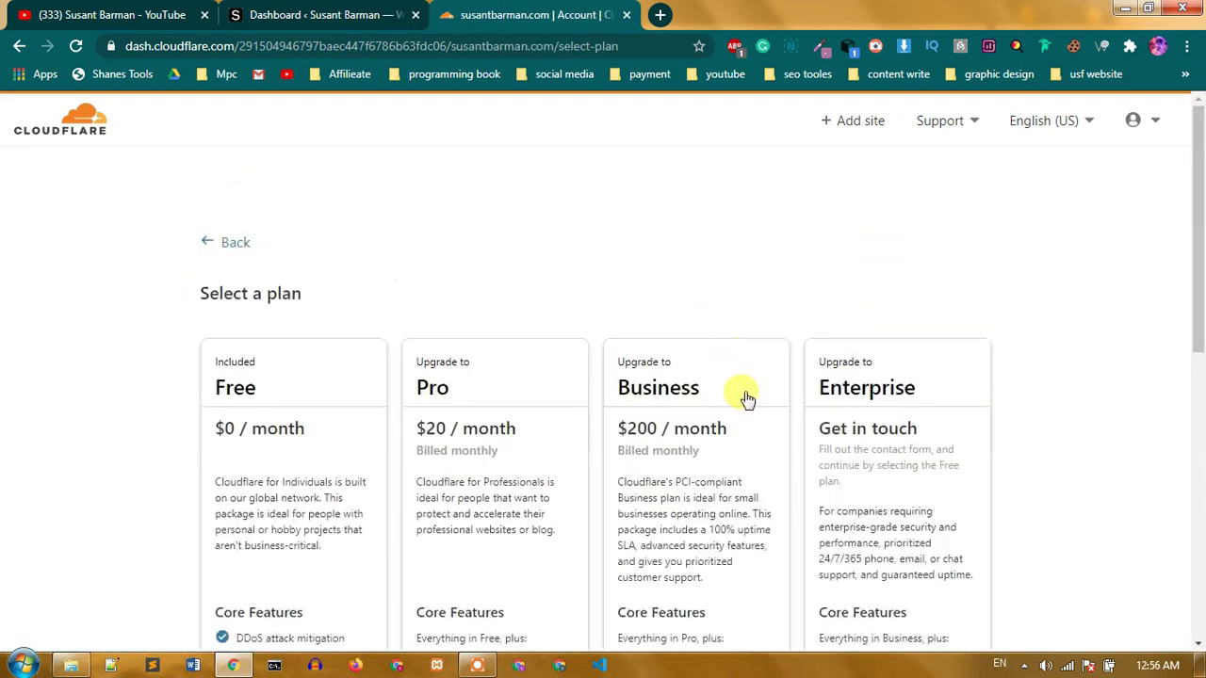
Step: Select the Free $0 / month plan for the site and confirm it
{"action": "scroll", "coordinate": [623, 268], "scroll_direction": "down", "scroll_amount": 1}
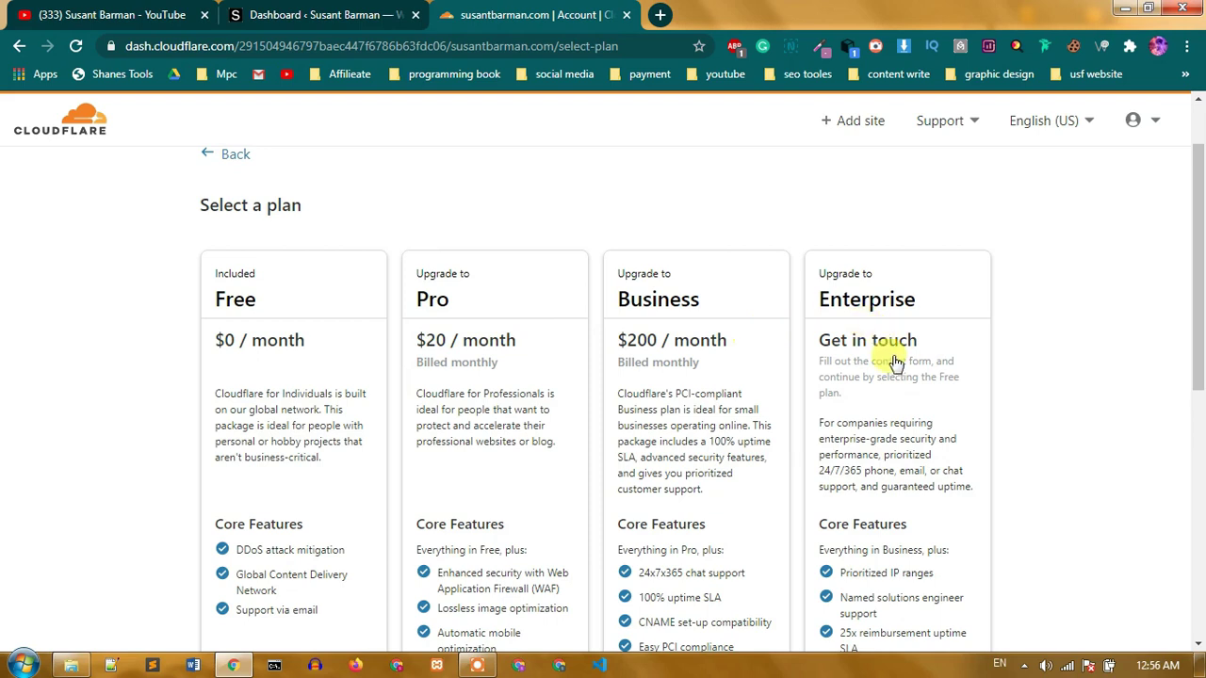
{"action": "scroll", "coordinate": [471, 425], "scroll_direction": "down", "scroll_amount": 1}
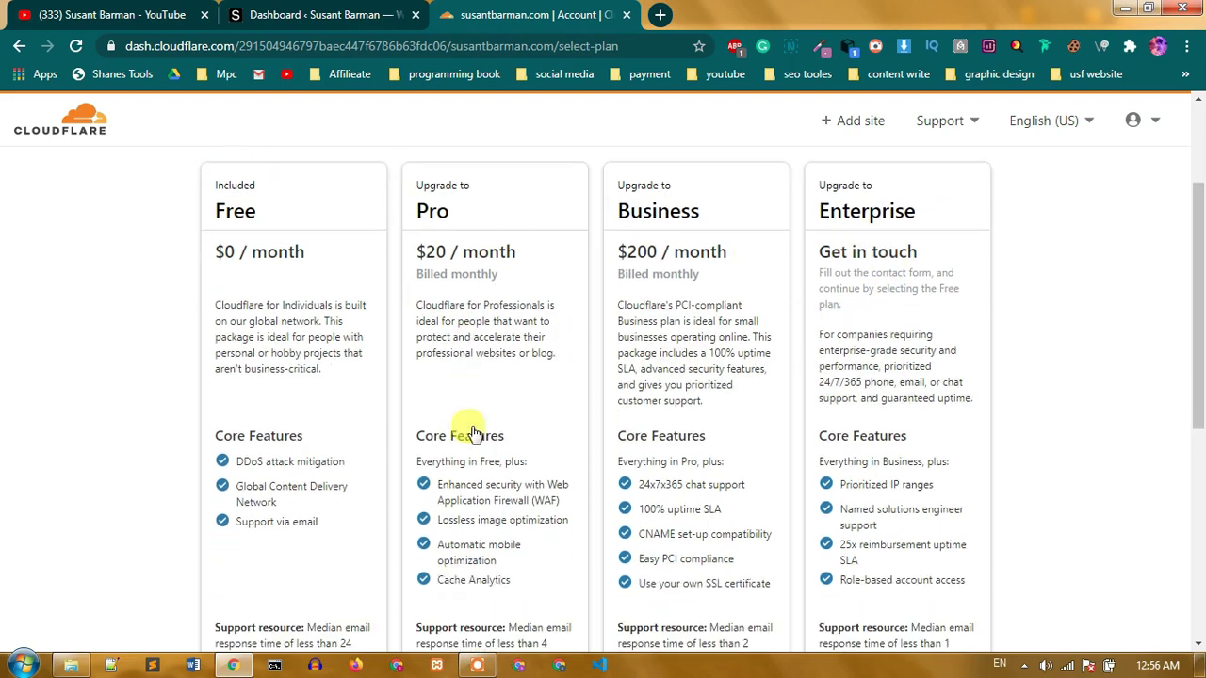
{"action": "scroll", "coordinate": [255, 528], "scroll_direction": "down", "scroll_amount": 3}
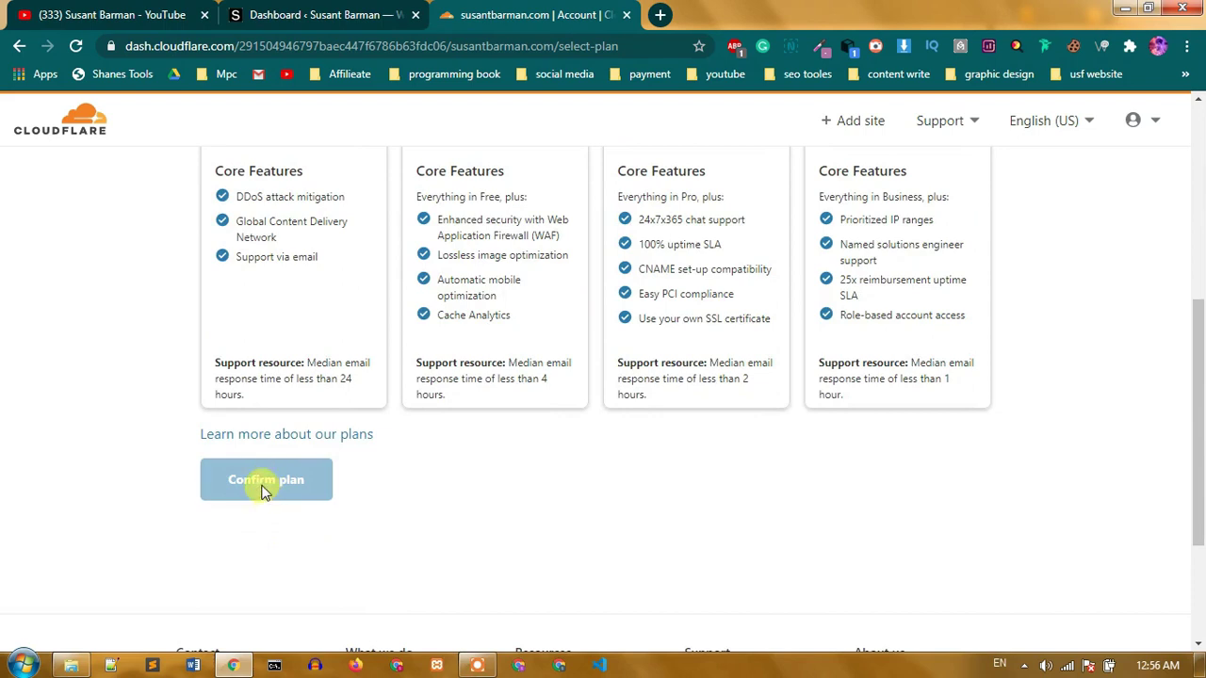
{"action": "left_click", "coordinate": [268, 323]}
{"action": "scroll", "coordinate": [443, 469], "scroll_direction": "up", "scroll_amount": 2}
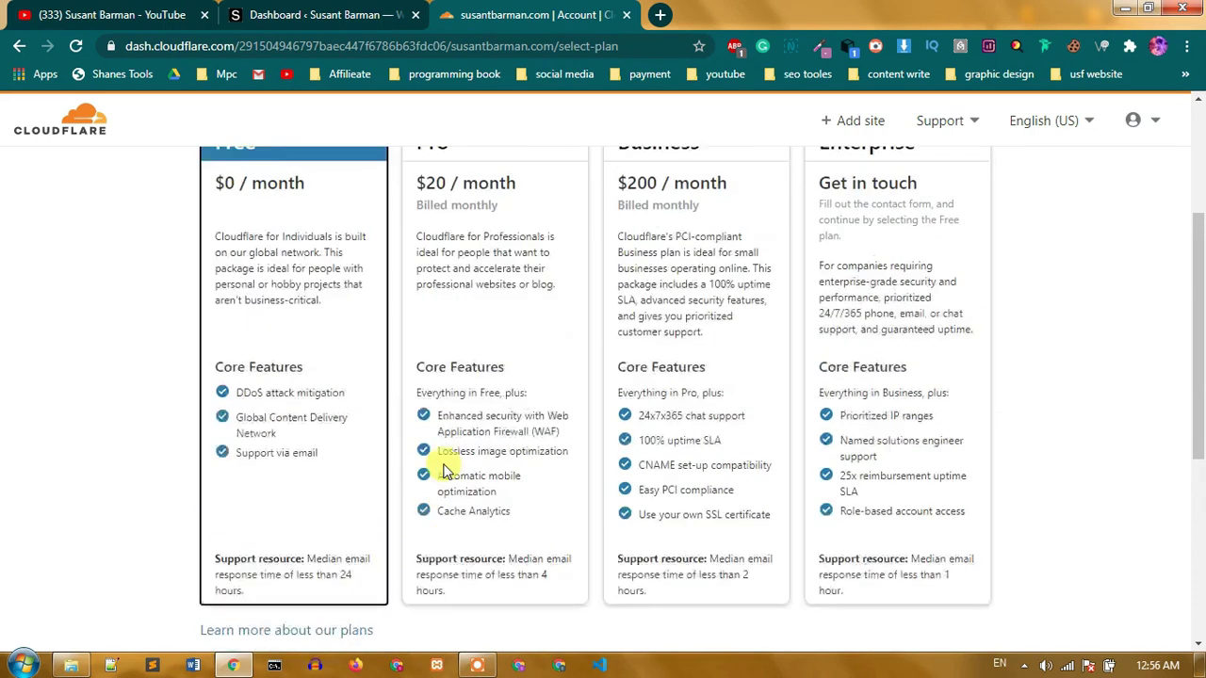
{"action": "scroll", "coordinate": [283, 384], "scroll_direction": "down", "scroll_amount": 2}
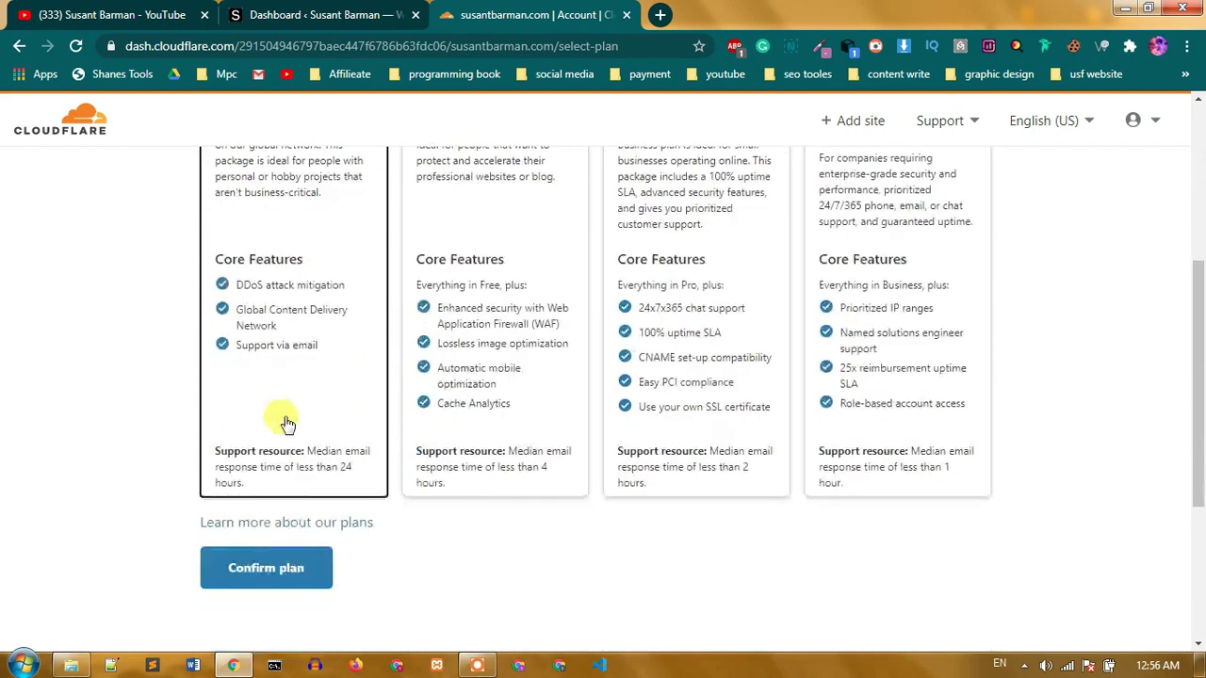
{"action": "left_click", "coordinate": [288, 582]}
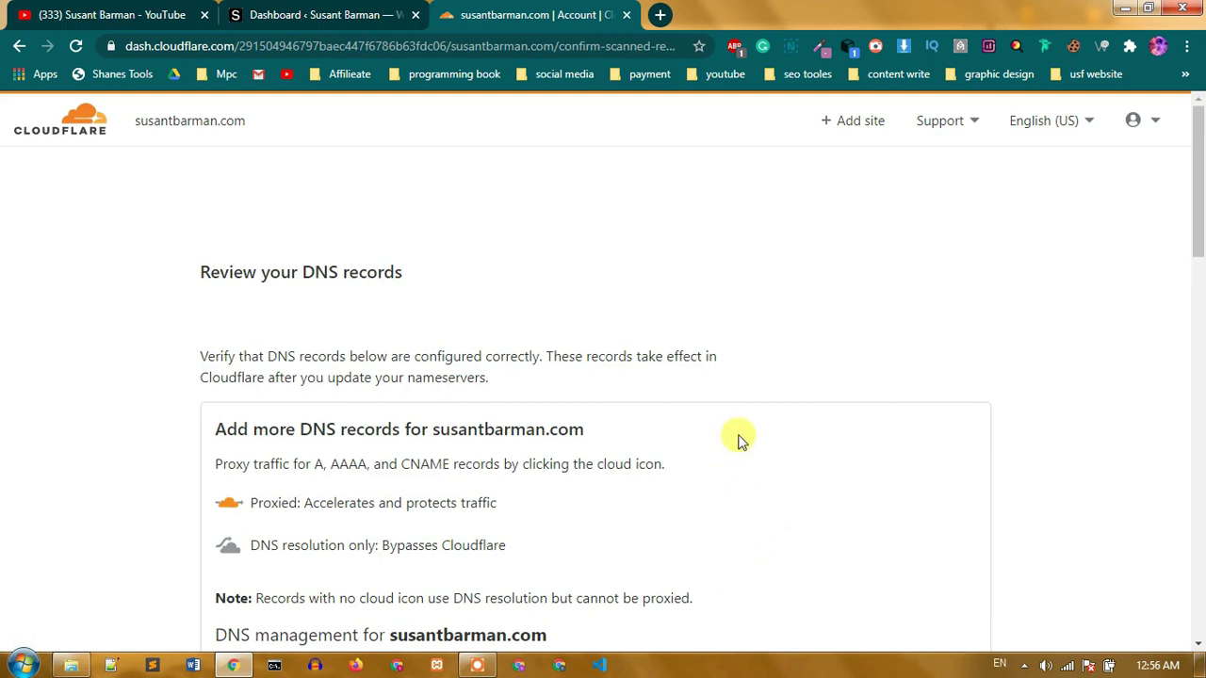
Step: Review the scanned DNS records for the site and continue to the nameserver instructions
{"action": "scroll", "coordinate": [740, 439], "scroll_direction": "down", "scroll_amount": 2}
{"action": "scroll", "coordinate": [756, 380], "scroll_direction": "down", "scroll_amount": 1}
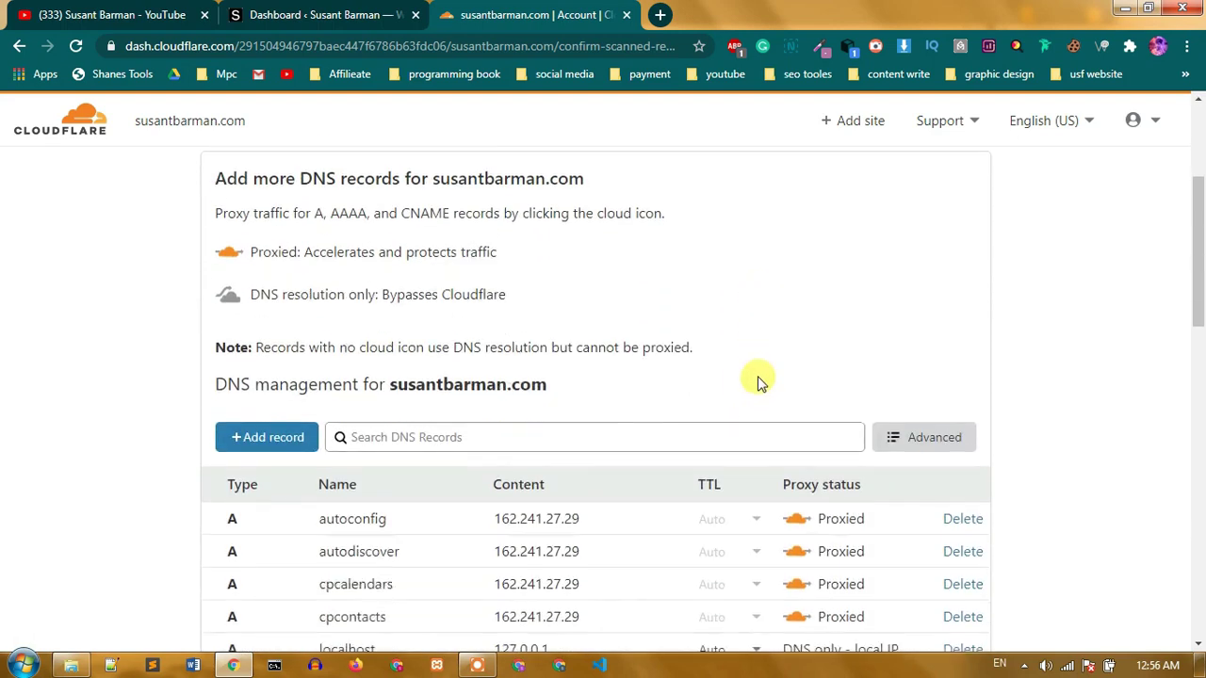
{"action": "scroll", "coordinate": [625, 399], "scroll_direction": "down", "scroll_amount": 2}
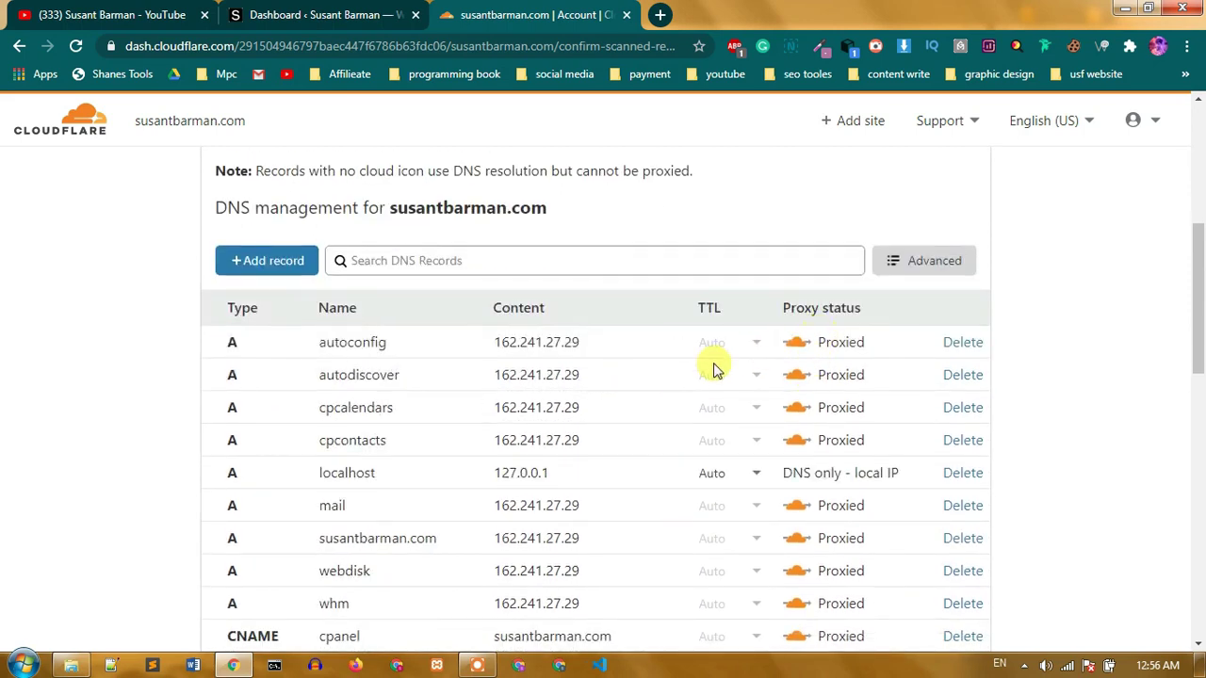
{"action": "scroll", "coordinate": [638, 383], "scroll_direction": "down", "scroll_amount": 1}
{"action": "scroll", "coordinate": [638, 383], "scroll_direction": "down", "scroll_amount": 2}
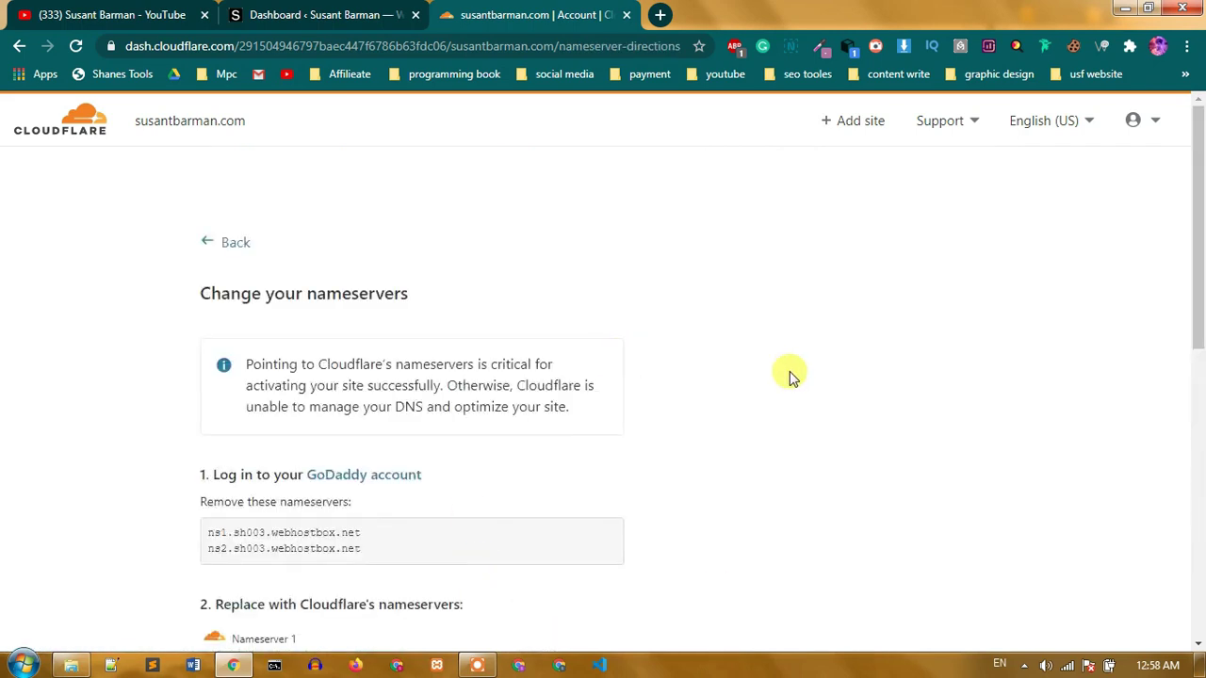
Step: Examine the instructions on which nameservers to remove at the registrar and which Cloudflare nameservers replace them
{"action": "scroll", "coordinate": [791, 377], "scroll_direction": "down", "scroll_amount": 3}
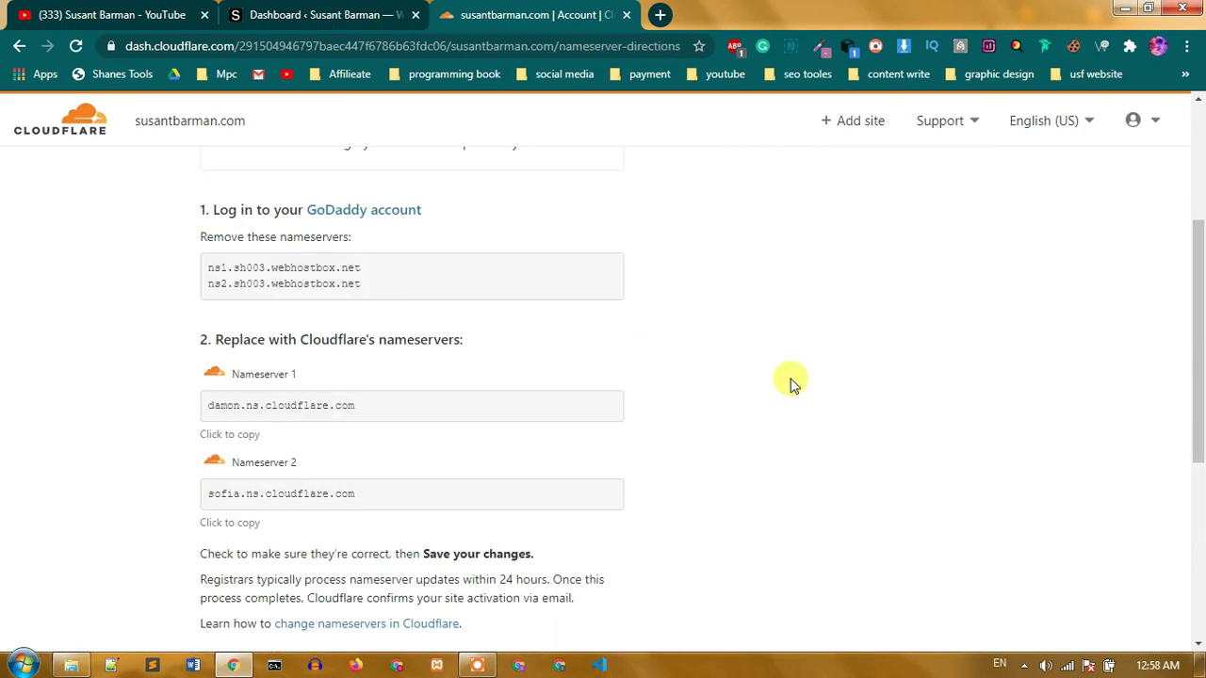
{"action": "scroll", "coordinate": [791, 381], "scroll_direction": "up", "scroll_amount": 3}
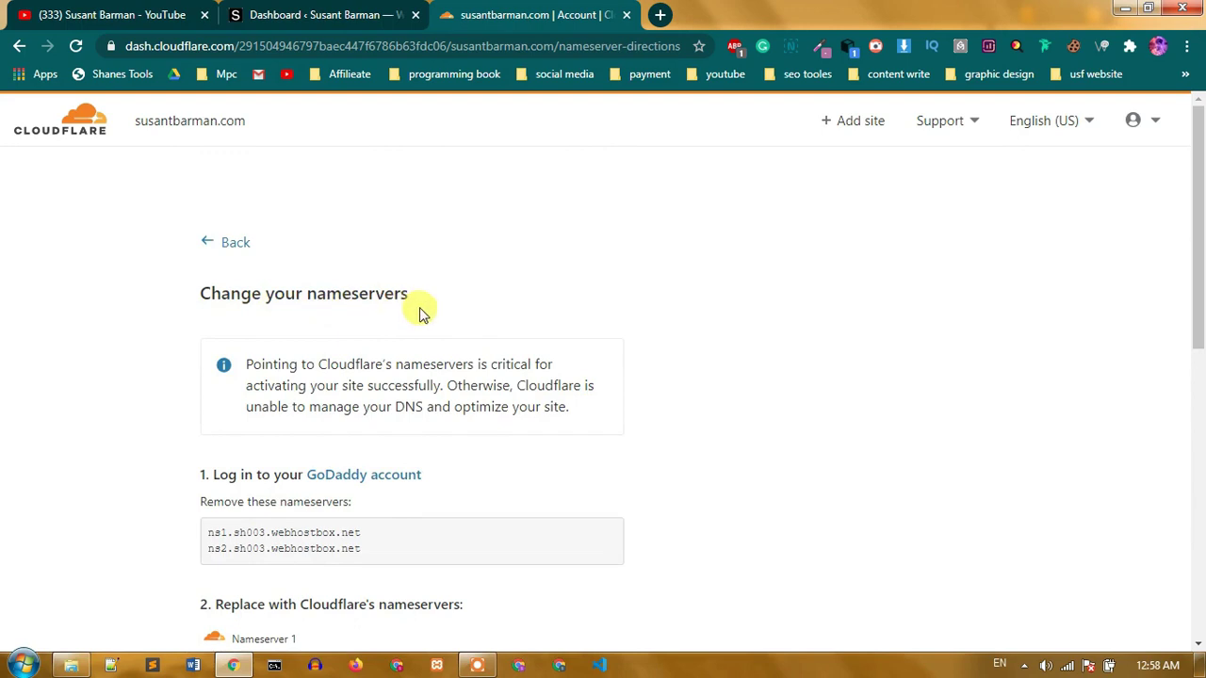
{"action": "scroll", "coordinate": [417, 312], "scroll_direction": "down", "scroll_amount": 2}
{"action": "scroll", "coordinate": [421, 313], "scroll_direction": "down", "scroll_amount": 3}
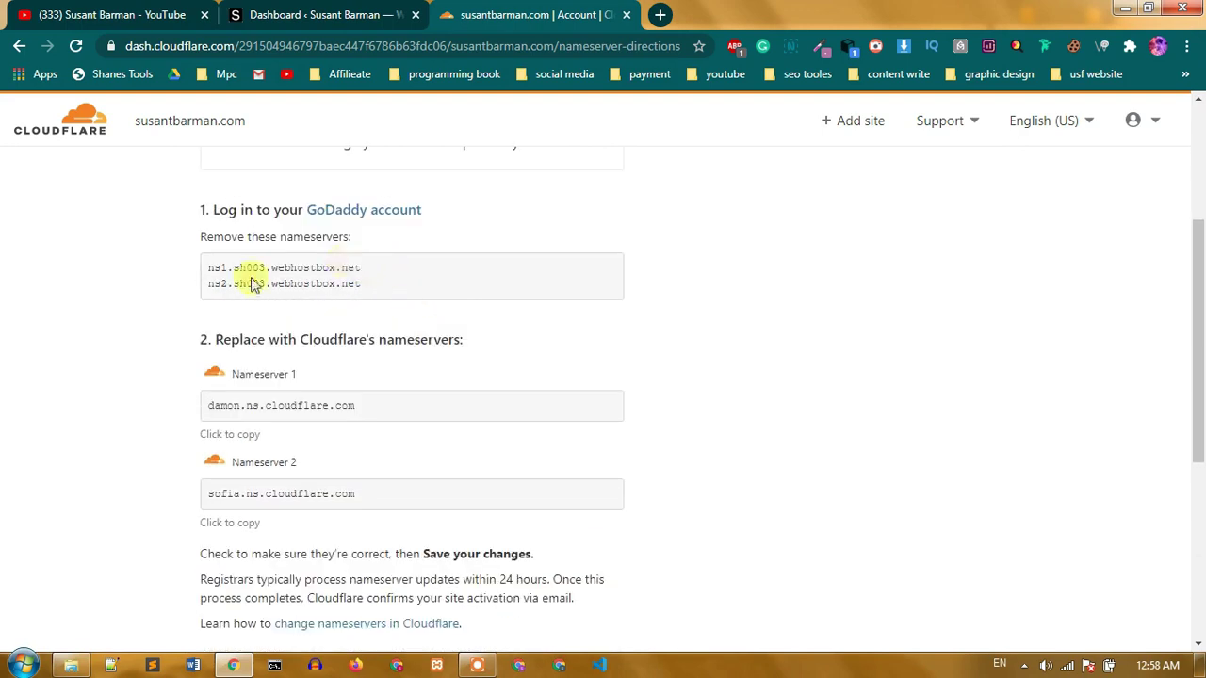
{"action": "scroll", "coordinate": [584, 339], "scroll_direction": "down", "scroll_amount": 1}
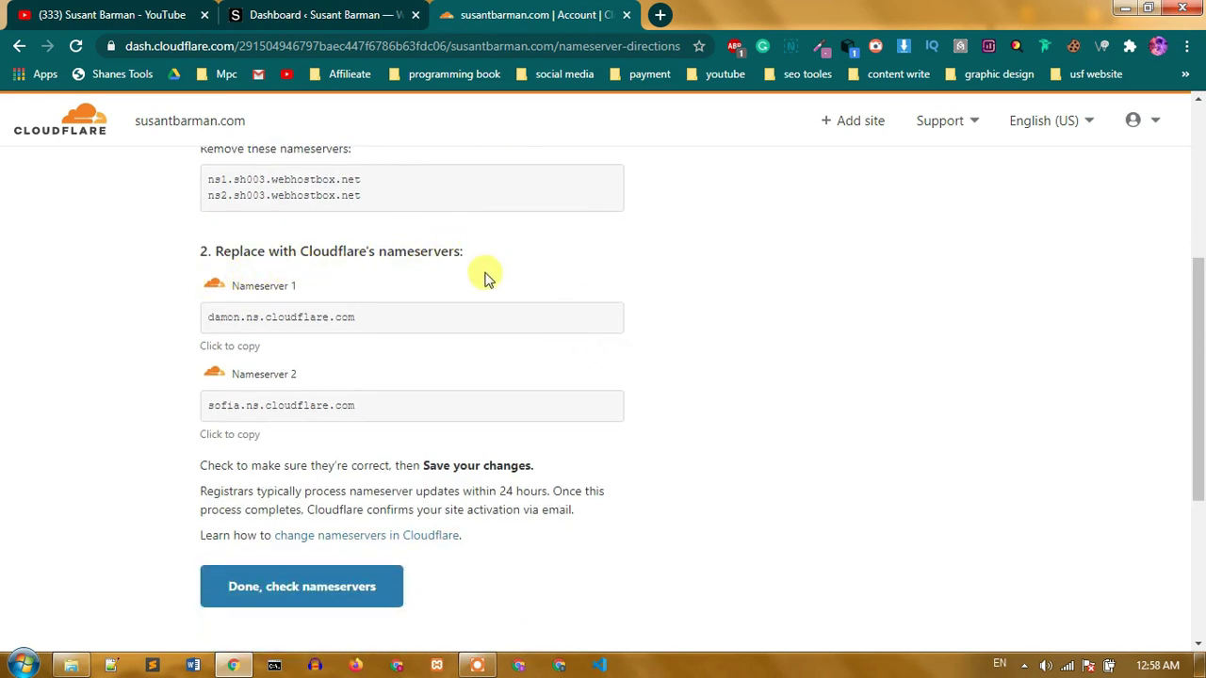
{"action": "scroll", "coordinate": [496, 283], "scroll_direction": "down", "scroll_amount": 1}
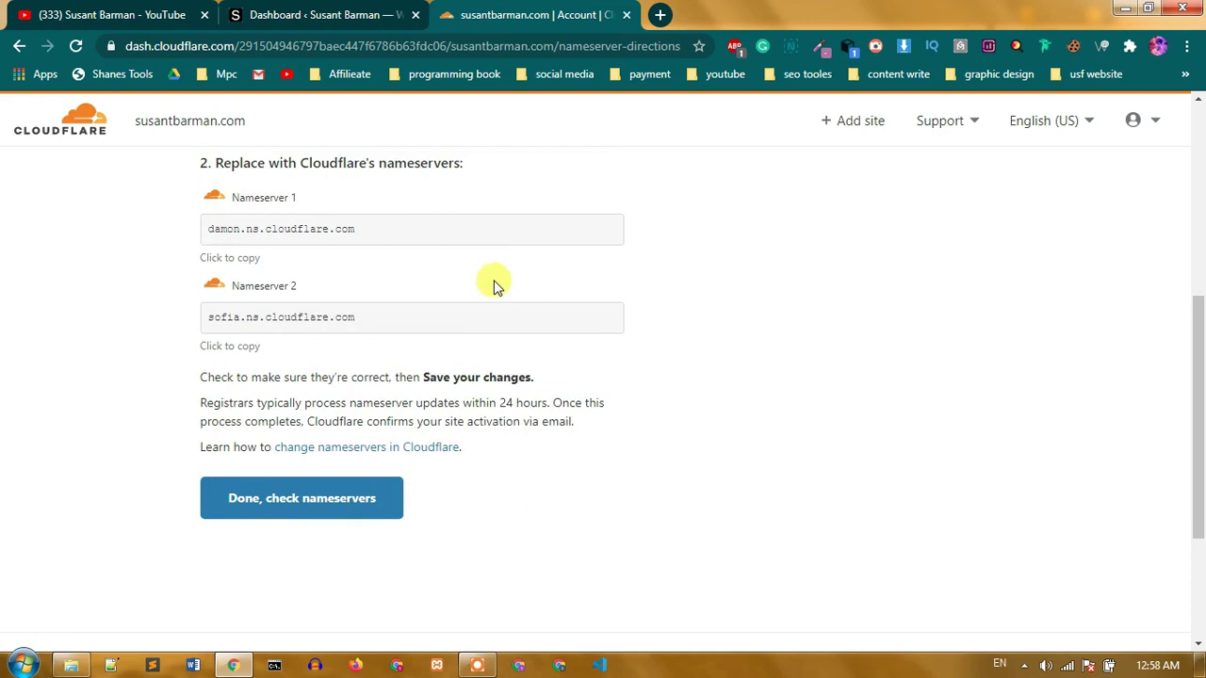
{"action": "scroll", "coordinate": [496, 286], "scroll_direction": "up", "scroll_amount": 1}
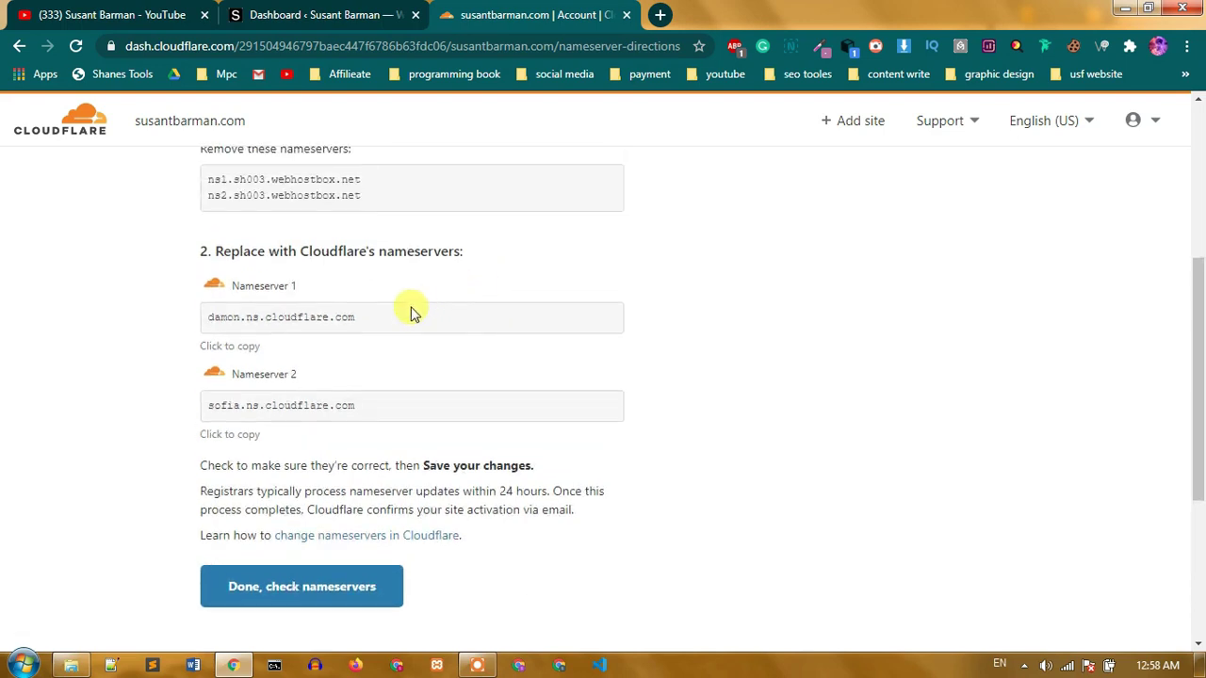
{"action": "scroll", "coordinate": [412, 311], "scroll_direction": "down", "scroll_amount": 1}
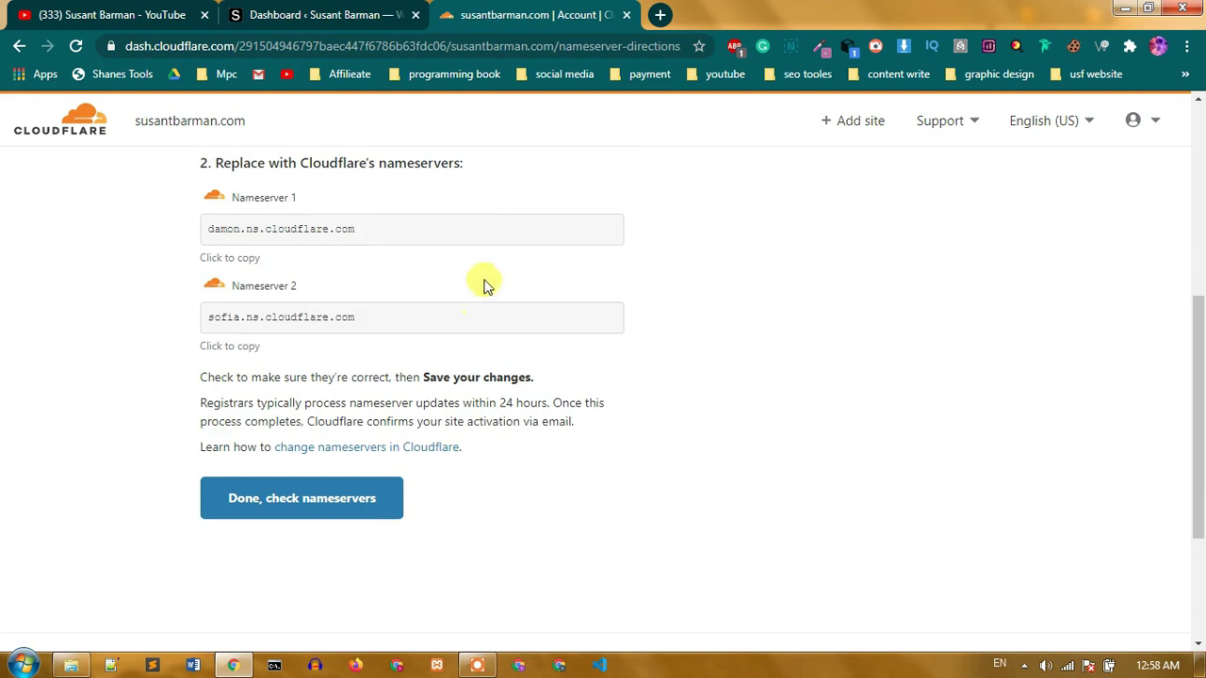
Step: Search the web for "godady" in a new browser tab and open the GoDaddy India website
{"action": "left_click", "coordinate": [659, 14]}
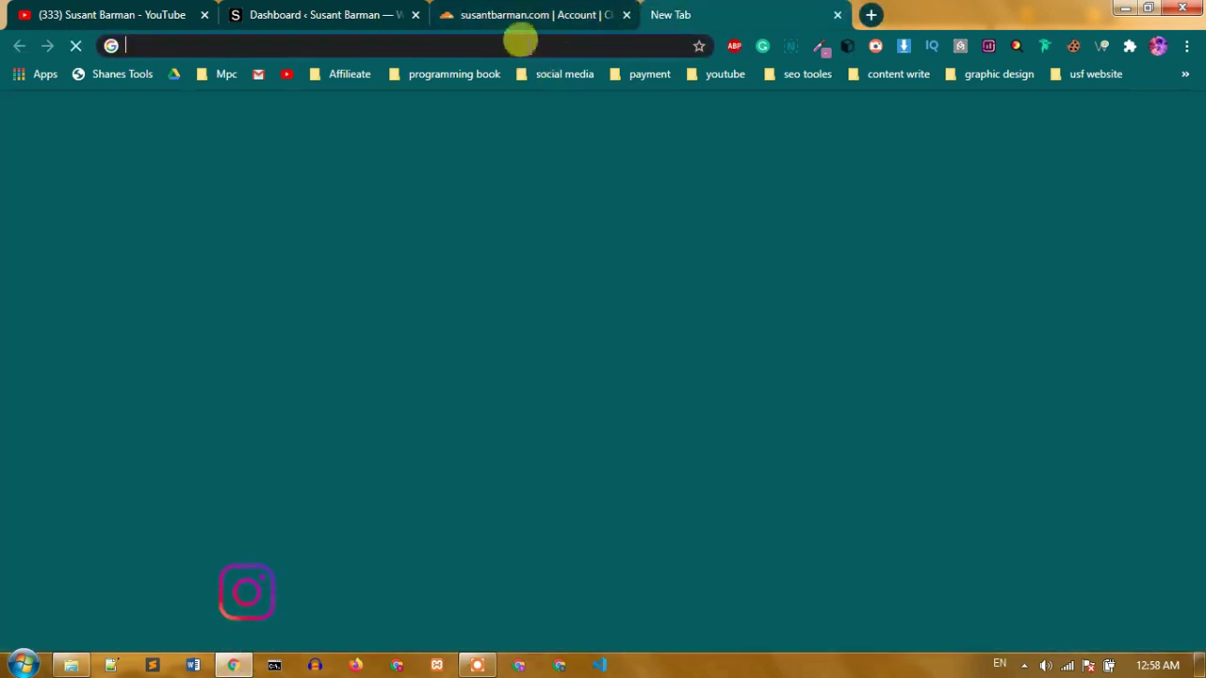
{"action": "left_click", "coordinate": [520, 42]}
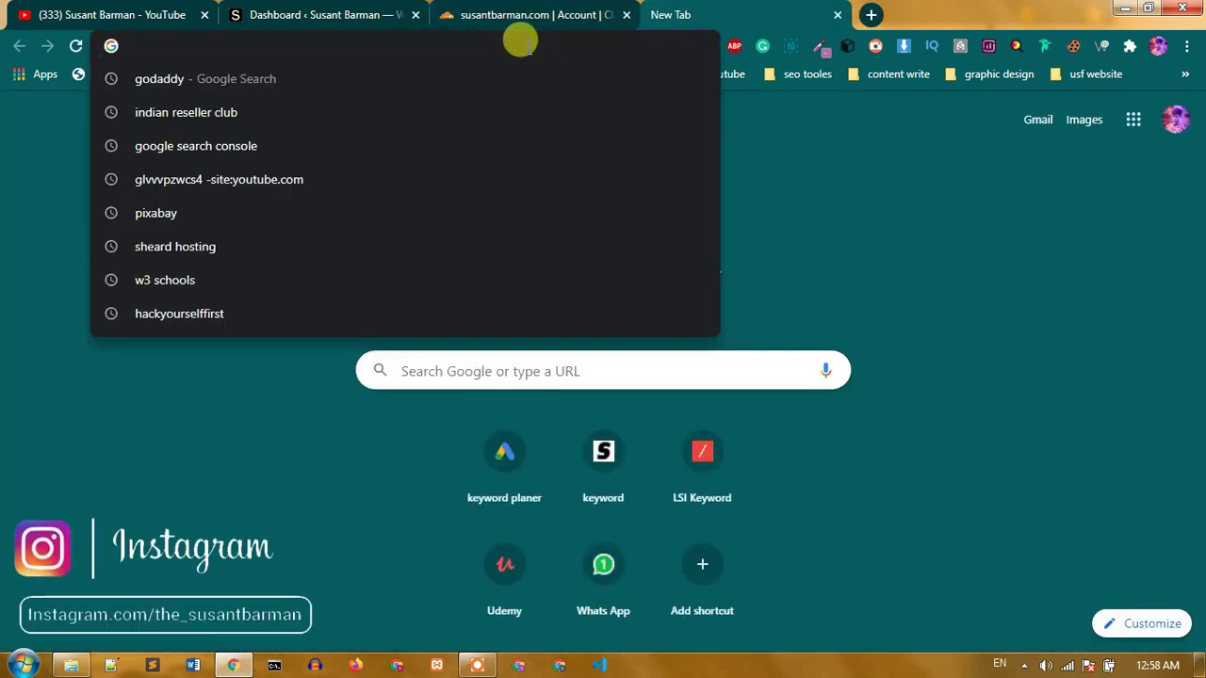
{"action": "type", "text": "godady"}
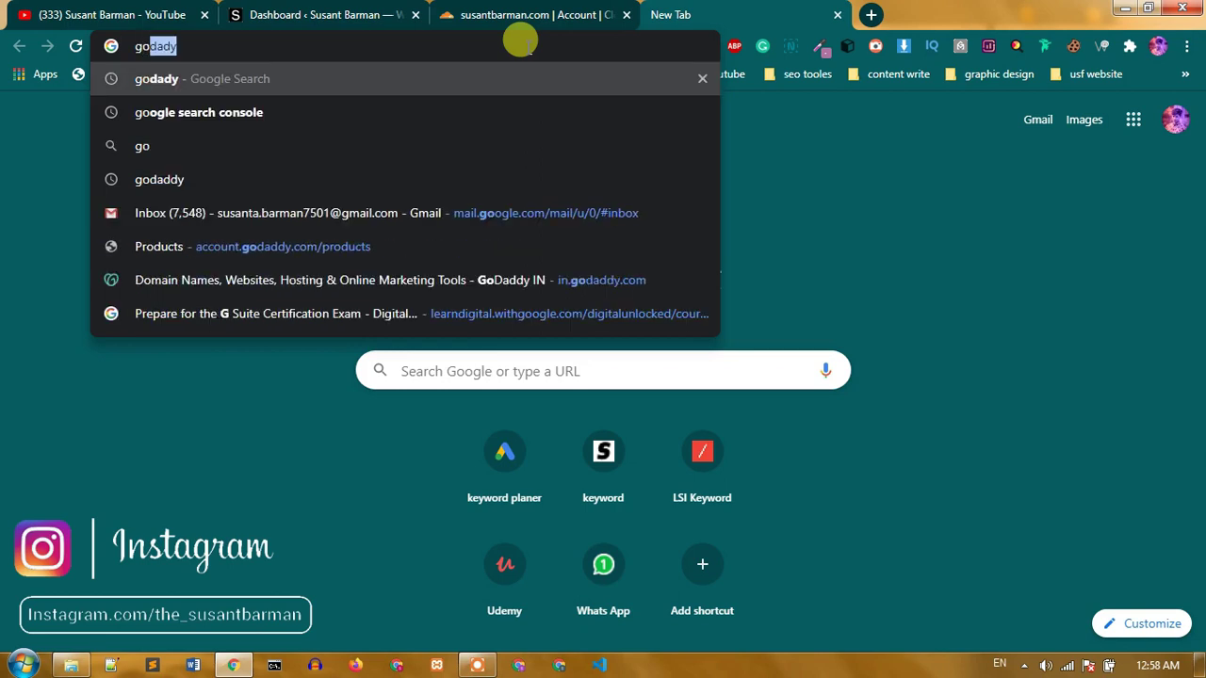
{"action": "key", "text": "Return"}
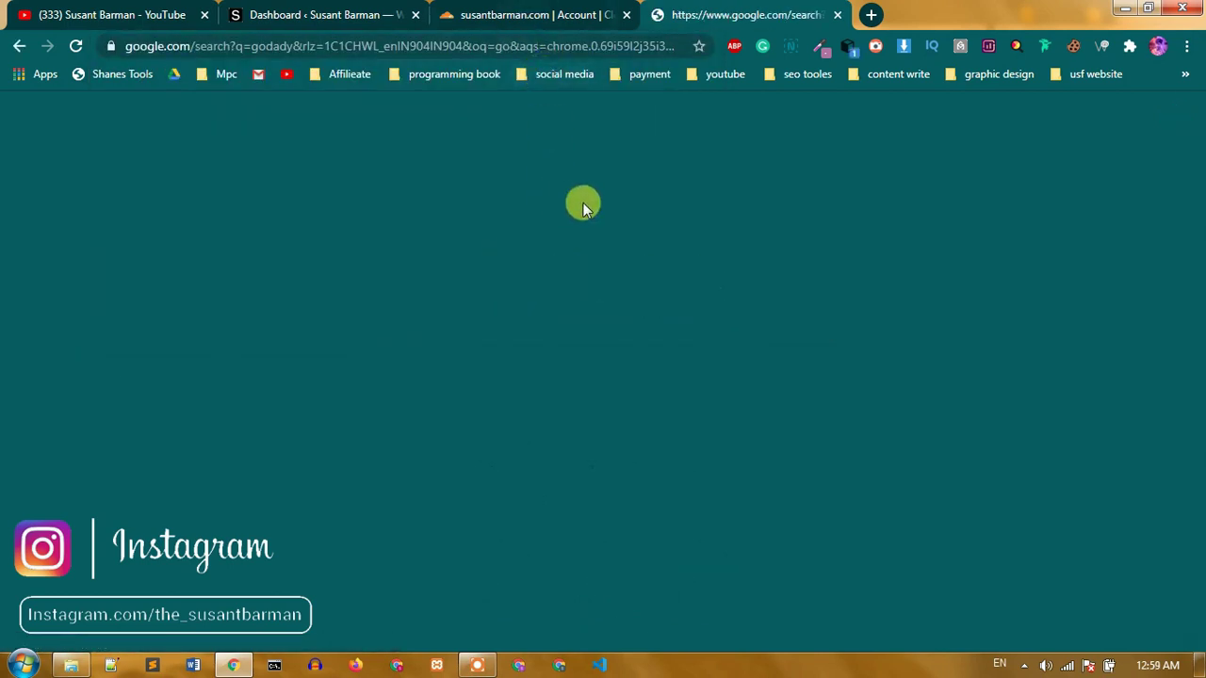
{"action": "scroll", "coordinate": [549, 296], "scroll_direction": "down", "scroll_amount": 3}
{"action": "scroll", "coordinate": [471, 348], "scroll_direction": "up", "scroll_amount": 2}
{"action": "scroll", "coordinate": [401, 414], "scroll_direction": "down", "scroll_amount": 2}
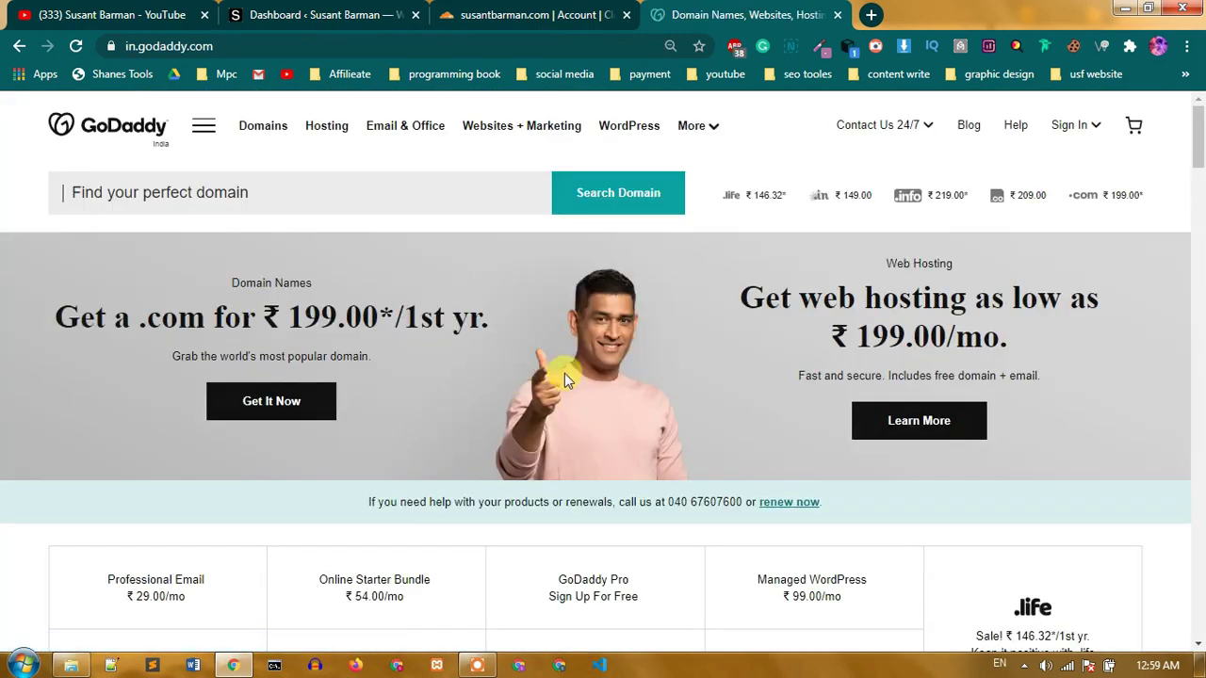
Step: Sign in to the GoDaddy account as a registered user with the saved username and password
{"action": "scroll", "coordinate": [637, 371], "scroll_direction": "down", "scroll_amount": 1}
{"action": "scroll", "coordinate": [640, 379], "scroll_direction": "up", "scroll_amount": 1}
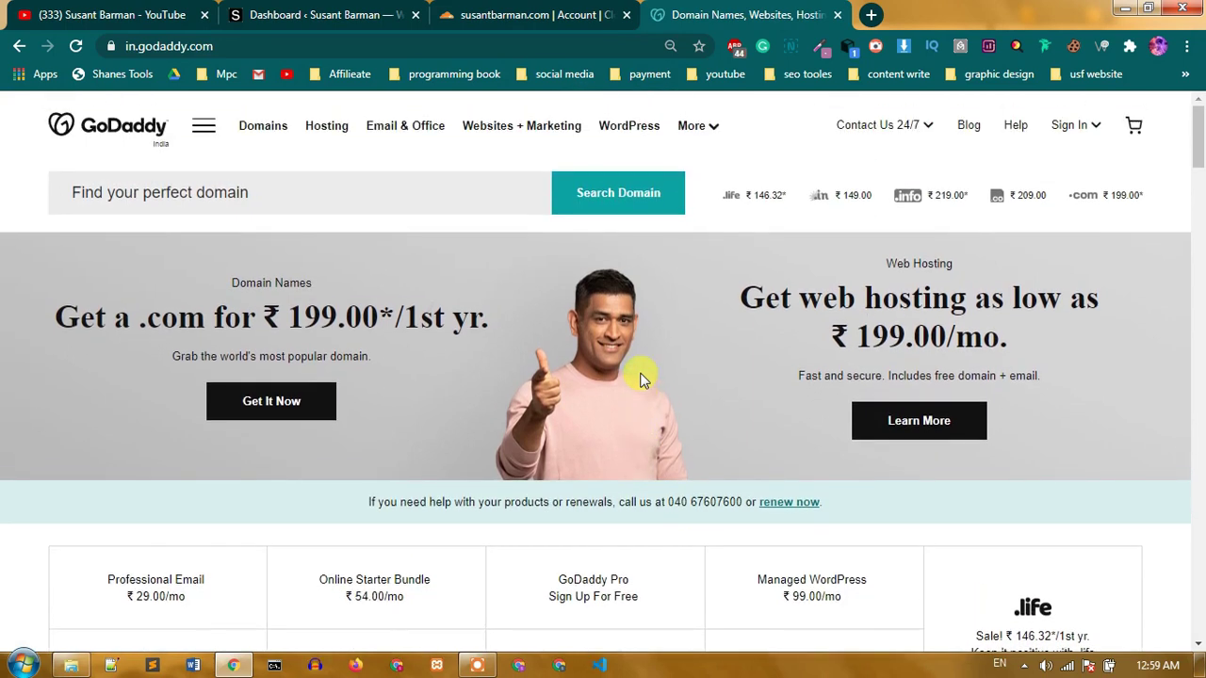
{"action": "left_click", "coordinate": [1071, 129]}
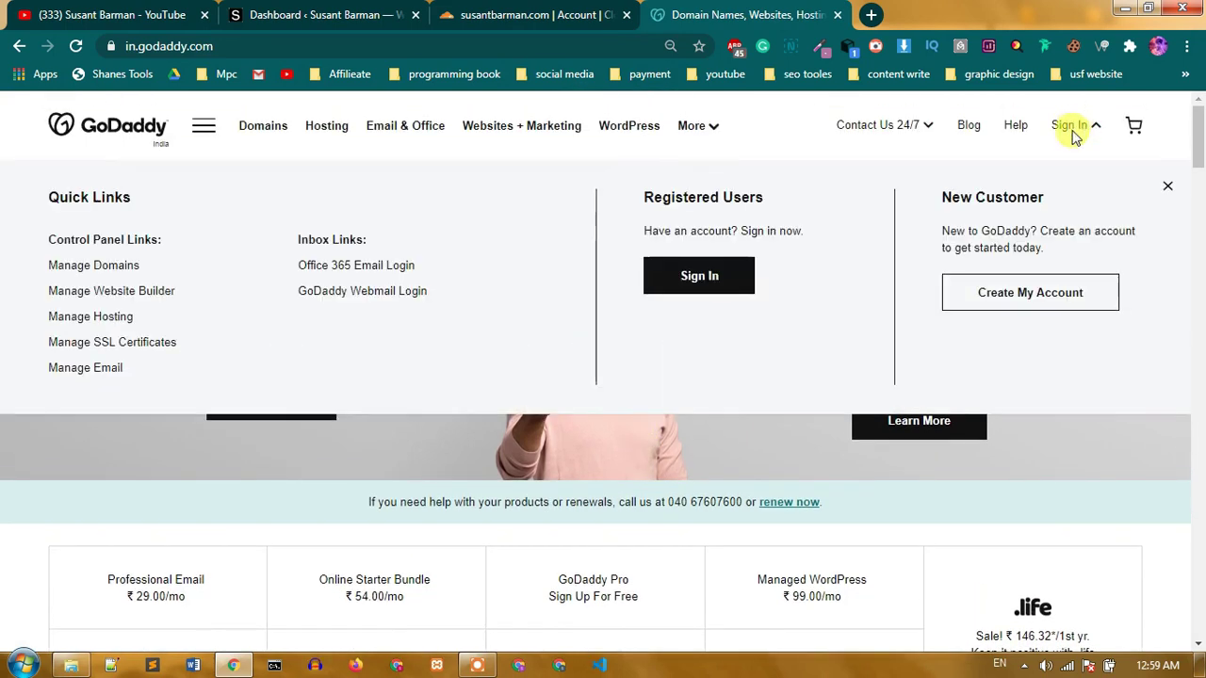
{"action": "left_click", "coordinate": [699, 275]}
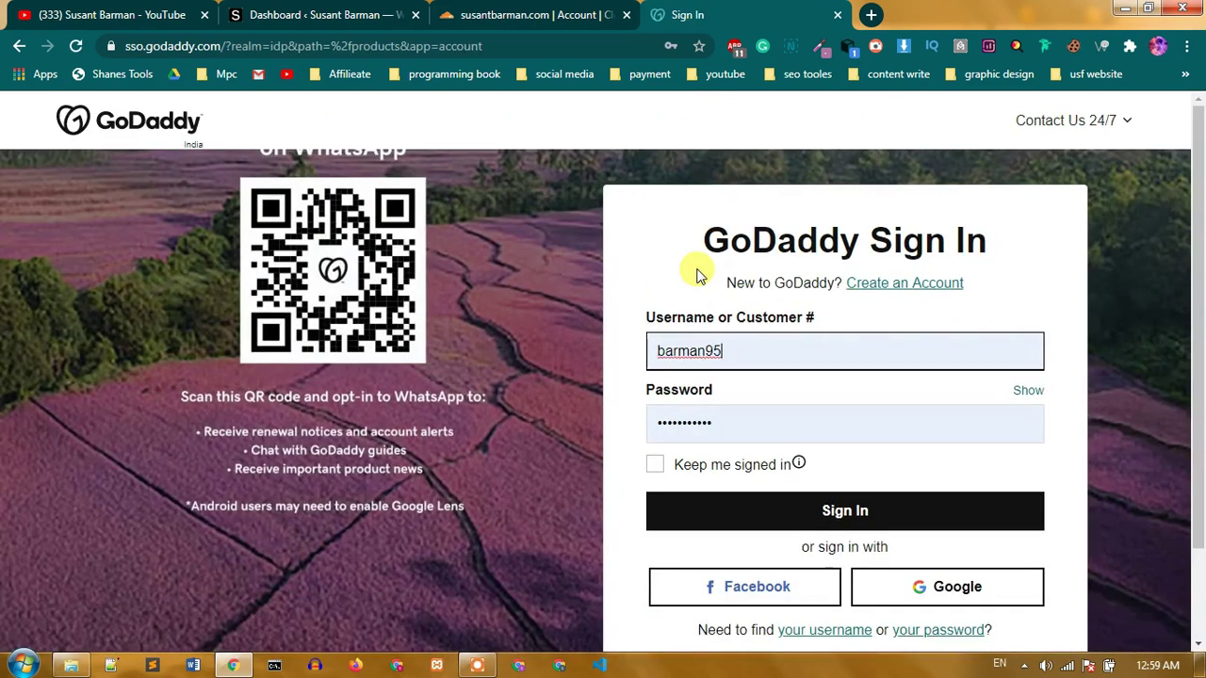
{"action": "left_click", "coordinate": [867, 511]}
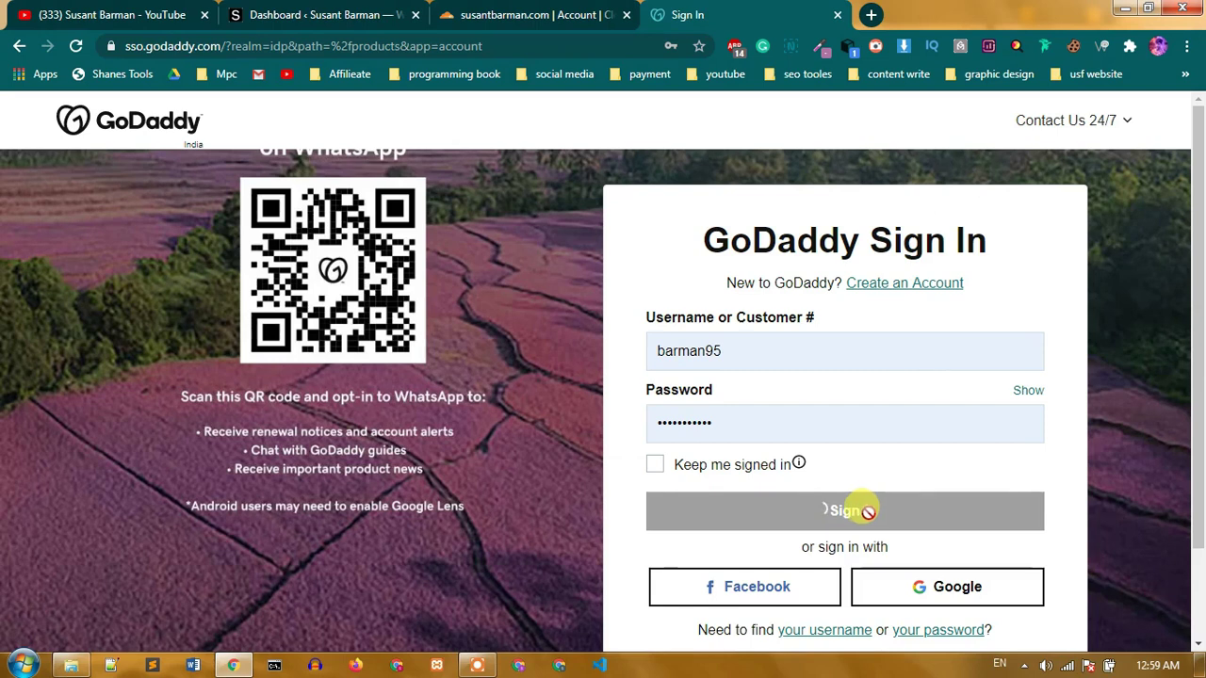
Step: Open DNS management for the website's .com domain and start changing its nameservers
{"action": "scroll", "coordinate": [681, 471], "scroll_direction": "down", "scroll_amount": 2}
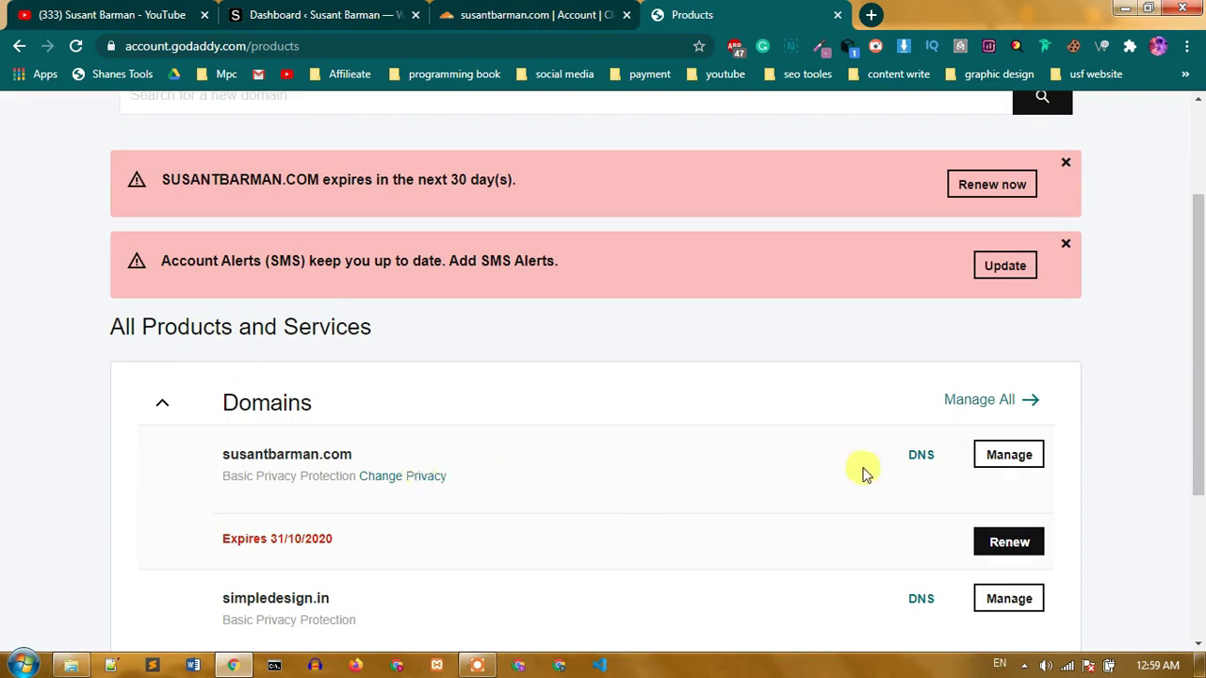
{"action": "left_click", "coordinate": [919, 457]}
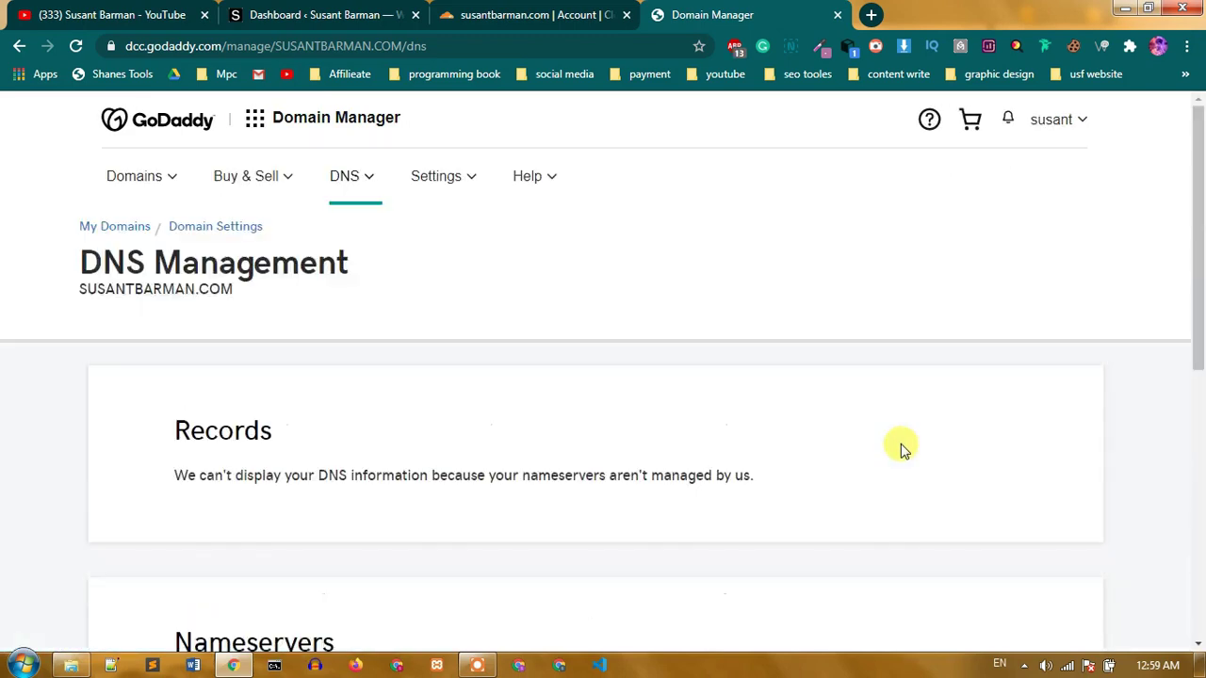
{"action": "scroll", "coordinate": [723, 390], "scroll_direction": "down", "scroll_amount": 1}
{"action": "scroll", "coordinate": [725, 387], "scroll_direction": "up", "scroll_amount": 1}
{"action": "scroll", "coordinate": [728, 396], "scroll_direction": "down", "scroll_amount": 1}
{"action": "scroll", "coordinate": [725, 396], "scroll_direction": "down", "scroll_amount": 2}
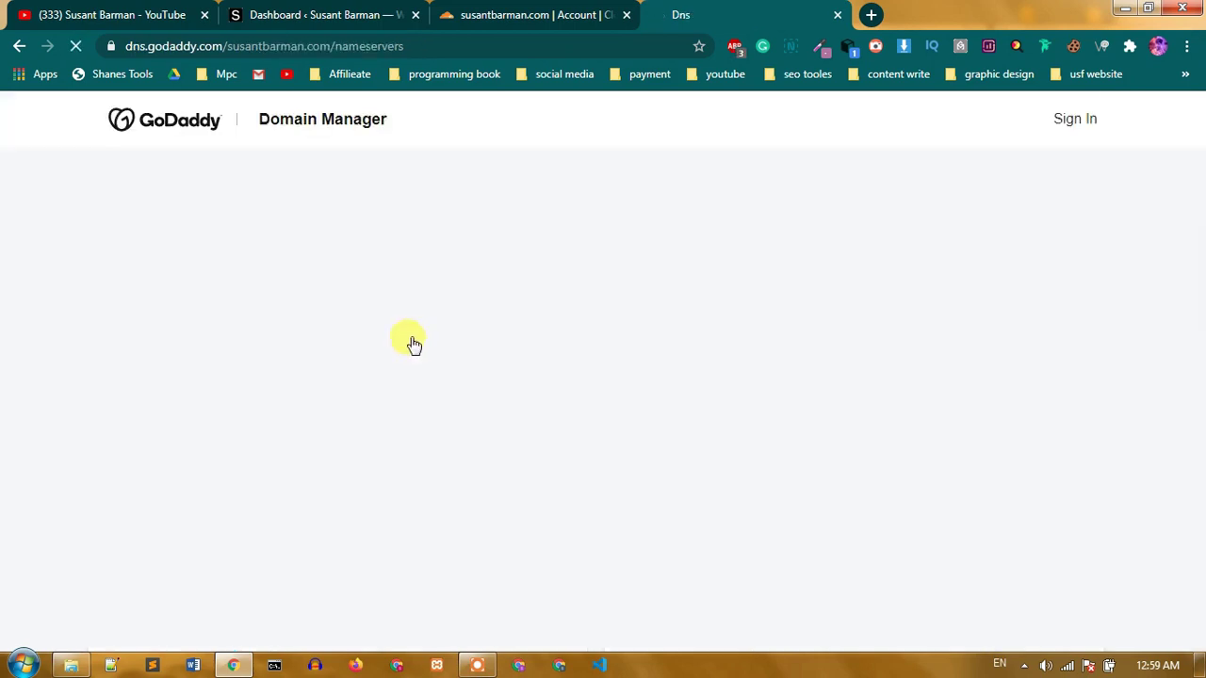
{"action": "scroll", "coordinate": [645, 336], "scroll_direction": "down", "scroll_amount": 2}
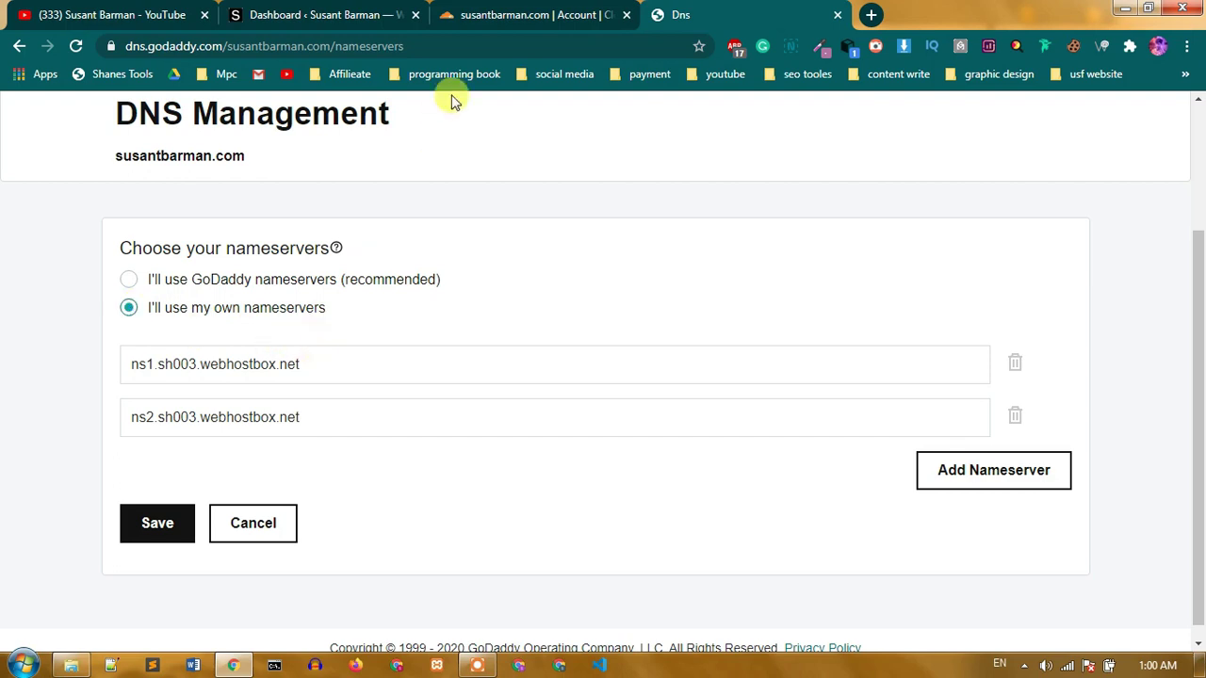
Step: Copy Cloudflare's Nameserver 1 and replace the domain's first GoDaddy nameserver entry with damon.ns.cloudflare.com
{"action": "left_click", "coordinate": [496, 7]}
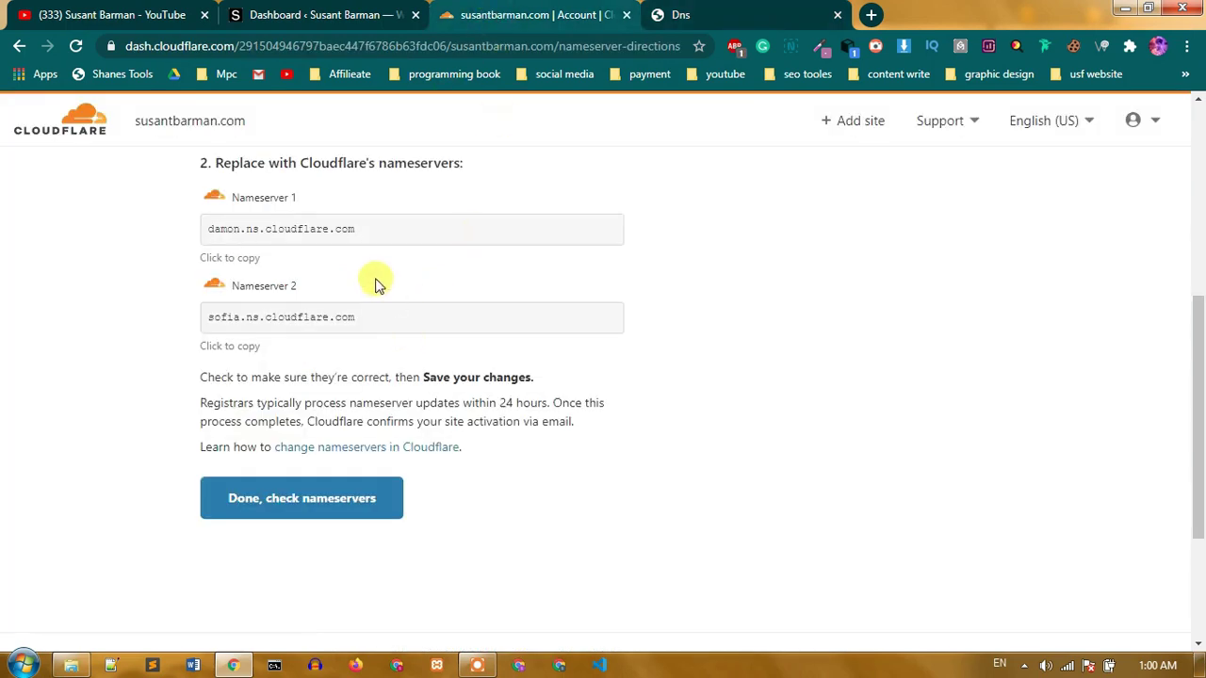
{"action": "scroll", "coordinate": [377, 283], "scroll_direction": "up", "scroll_amount": 1}
{"action": "left_click_drag", "start_coordinate": [358, 319], "coordinate": [207, 325]}
{"action": "key", "text": "ctrl+c"}
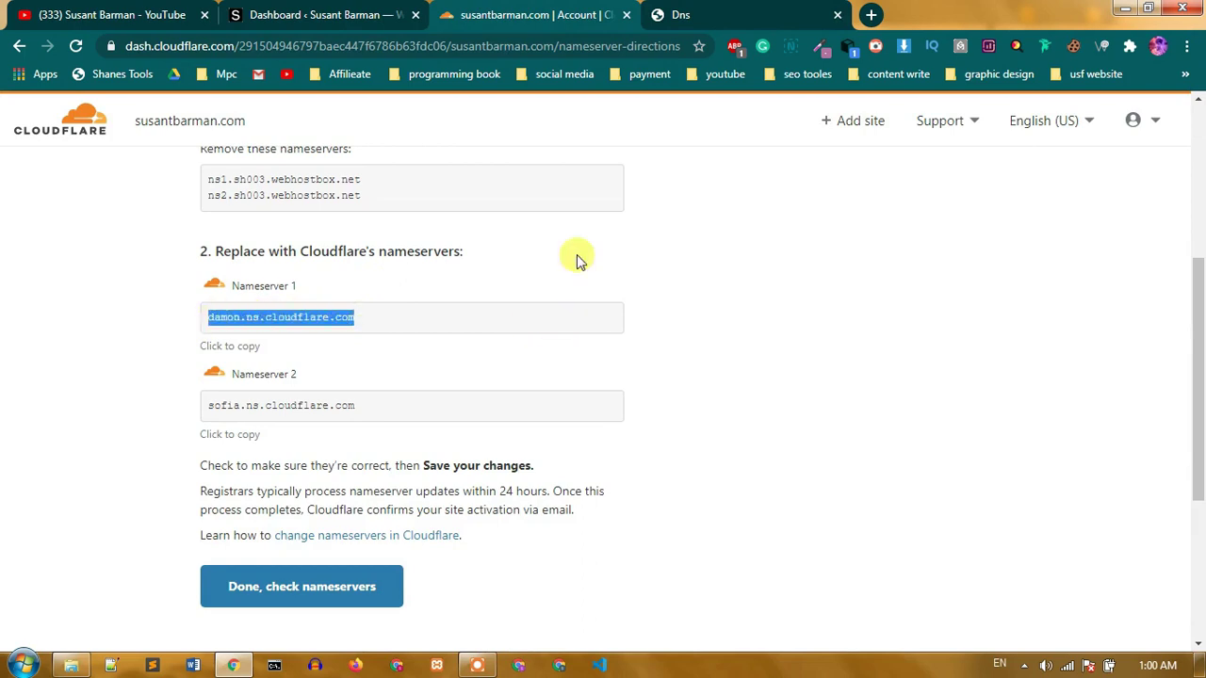
{"action": "left_click", "coordinate": [702, 14]}
{"action": "left_click_drag", "start_coordinate": [302, 364], "coordinate": [135, 366]}
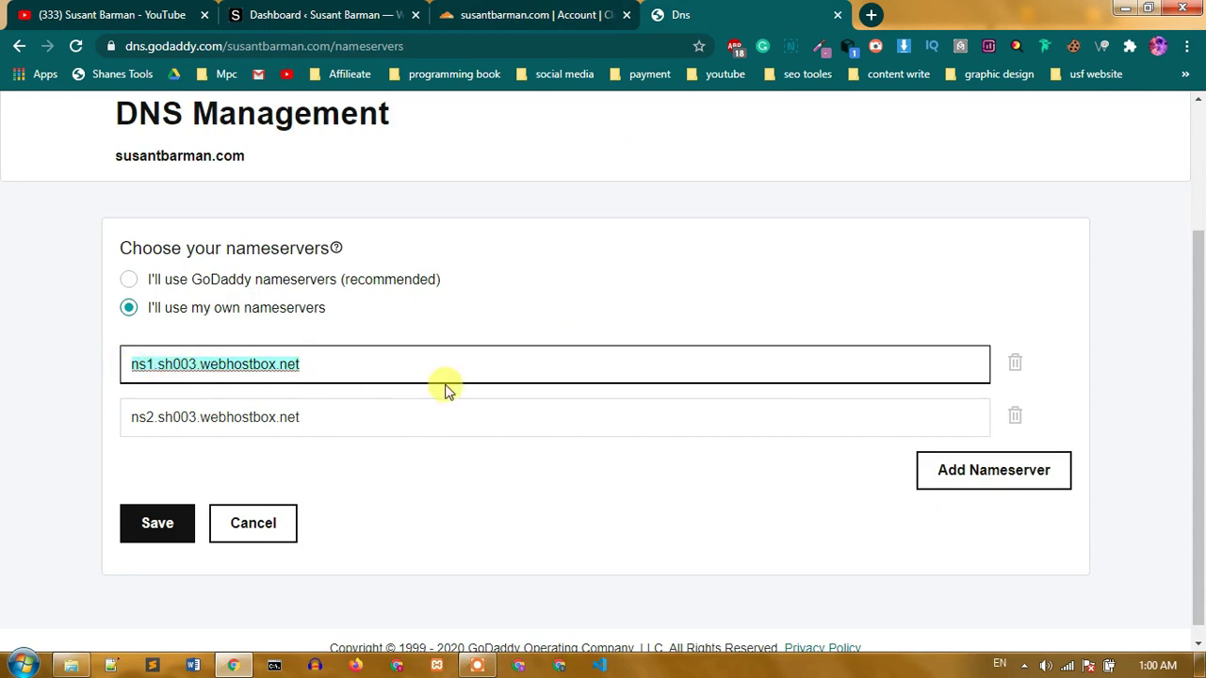
{"action": "key", "text": "ctrl+v"}
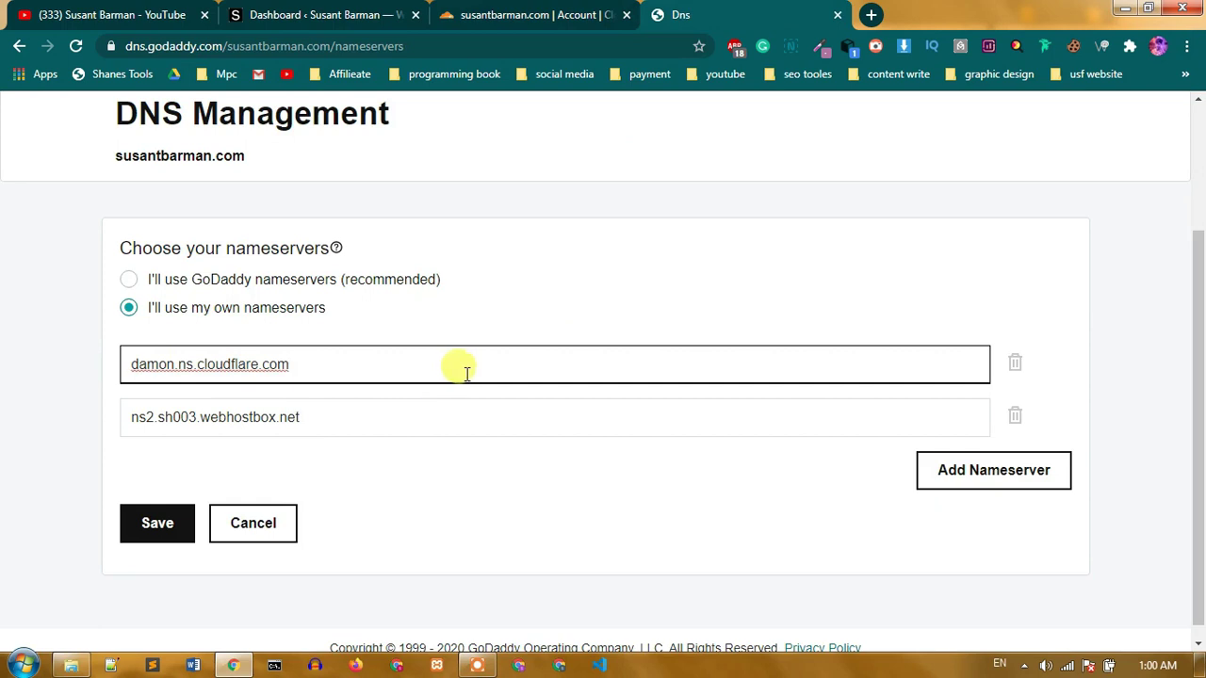
Step: Copy Cloudflare's Nameserver 2, replace the domain's second nameserver entry with sofia.ns.cloudflare.com, and save the nameservers
{"action": "left_click", "coordinate": [499, 12]}
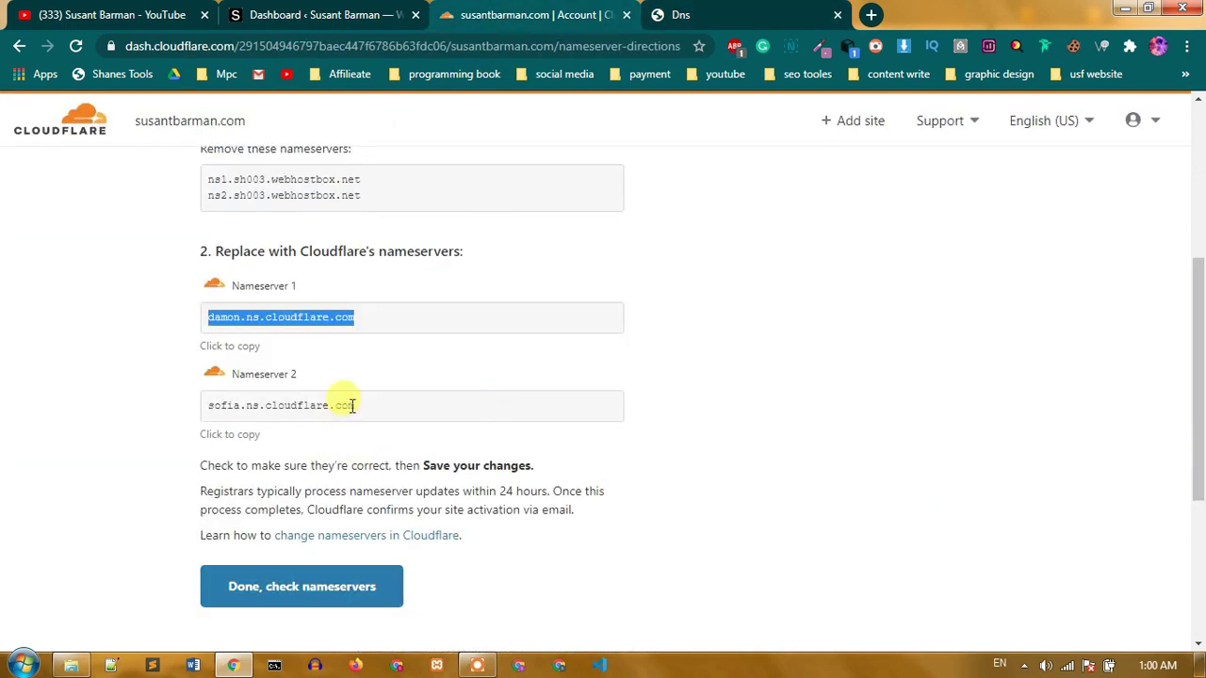
{"action": "left_click_drag", "start_coordinate": [355, 407], "coordinate": [204, 416]}
{"action": "key", "text": "ctrl+c"}
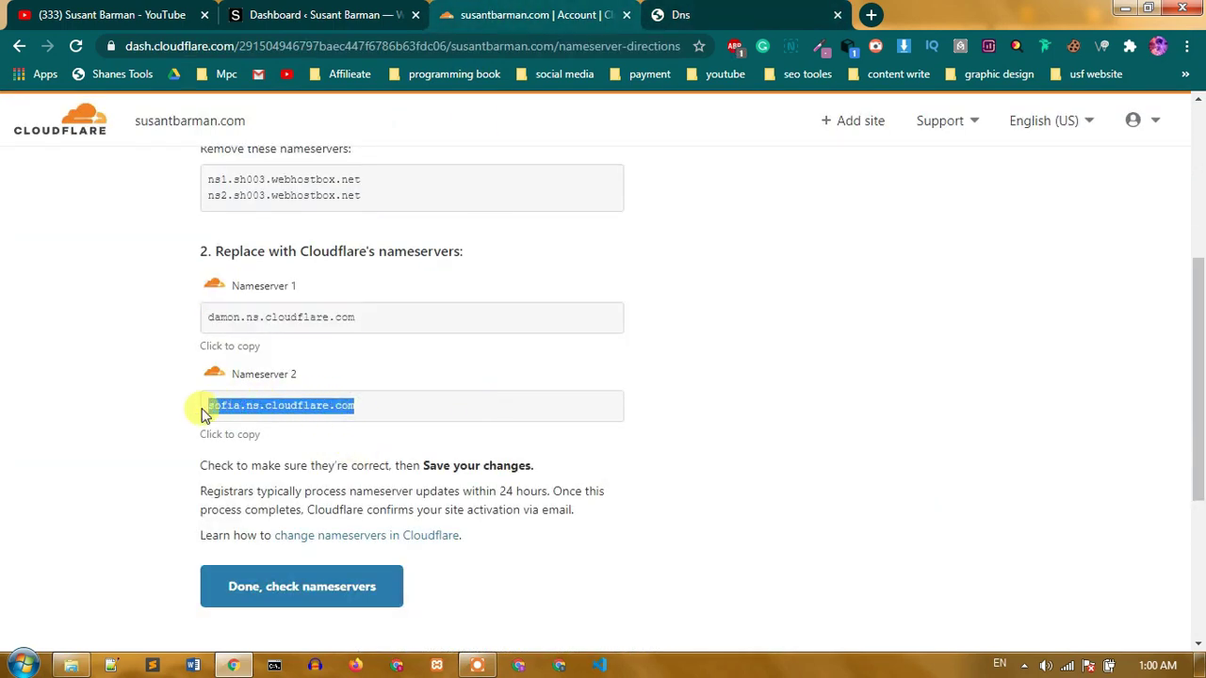
{"action": "left_click", "coordinate": [708, 17]}
{"action": "left_click_drag", "start_coordinate": [301, 416], "coordinate": [133, 422]}
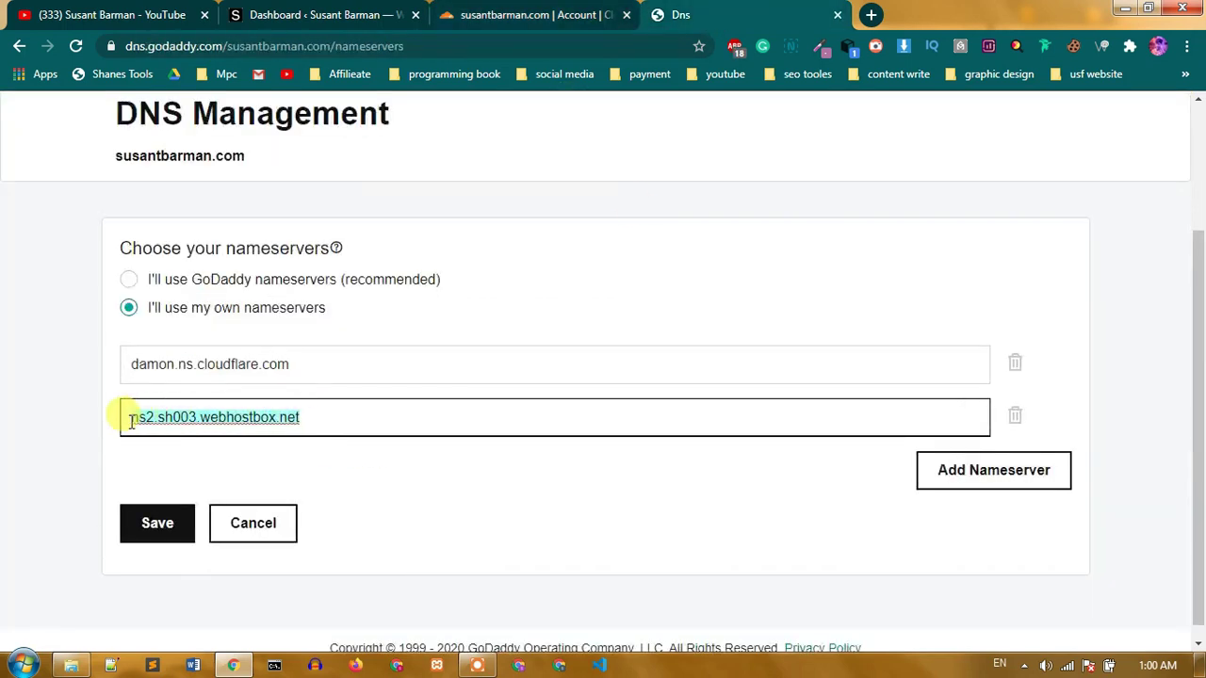
{"action": "key", "text": "ctrl+v"}
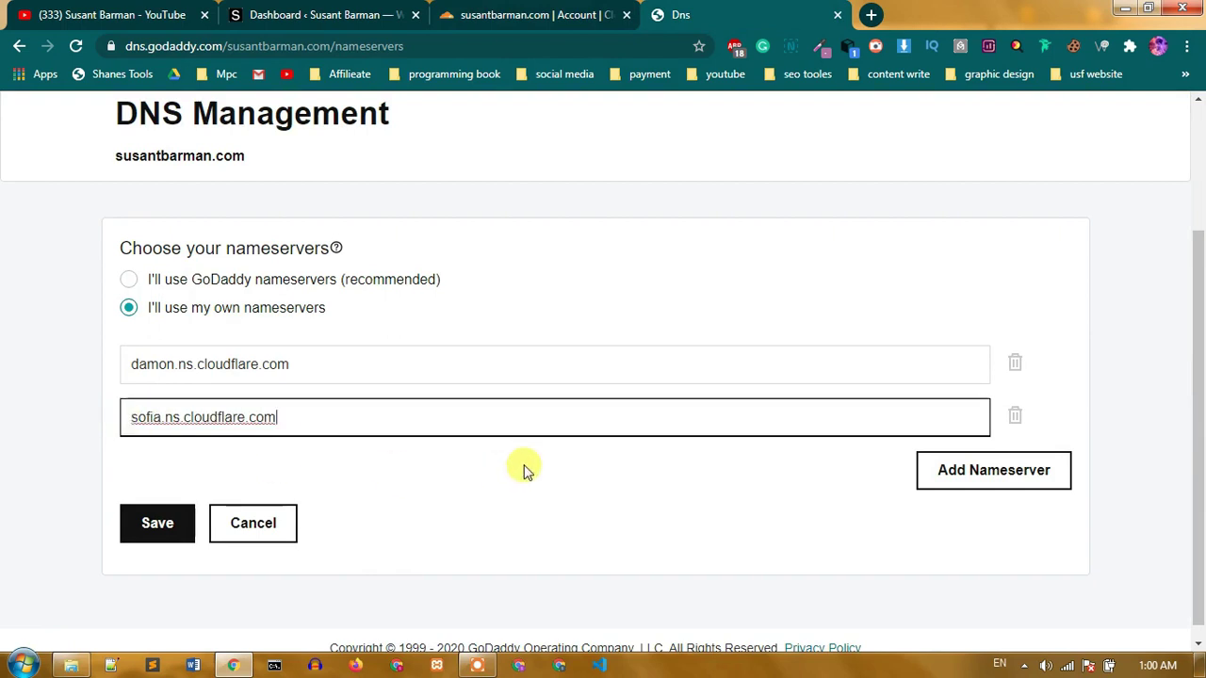
{"action": "left_click", "coordinate": [170, 534]}
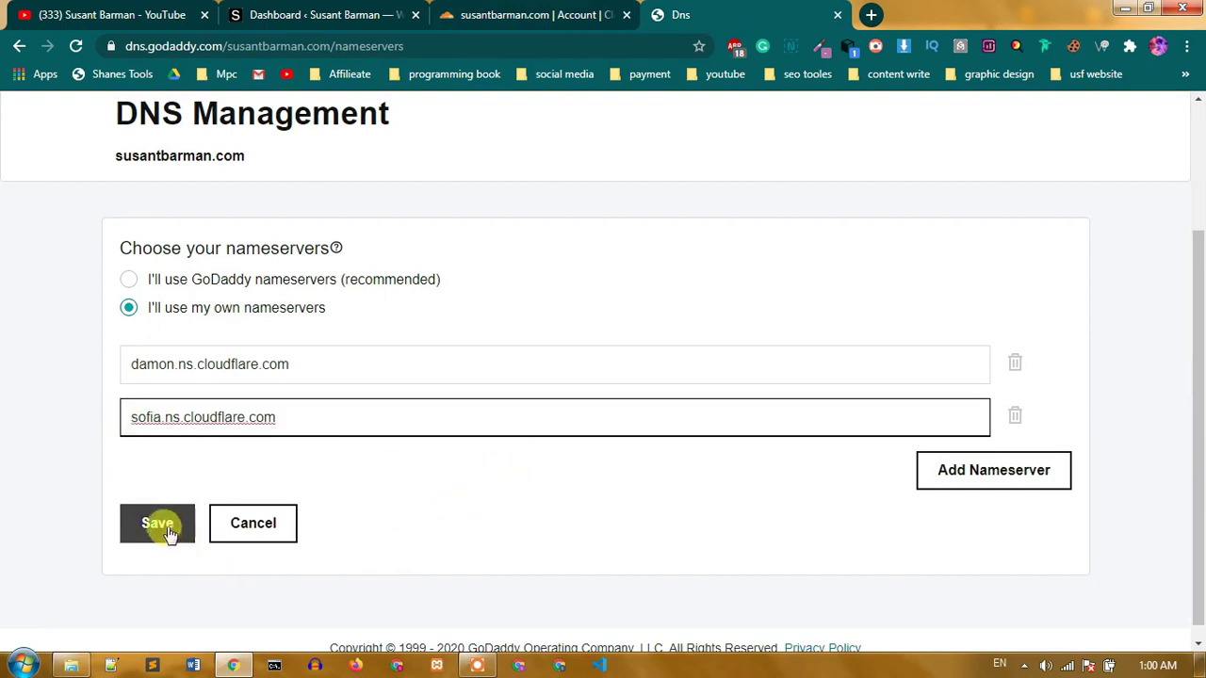
{"action": "left_click", "coordinate": [166, 533]}
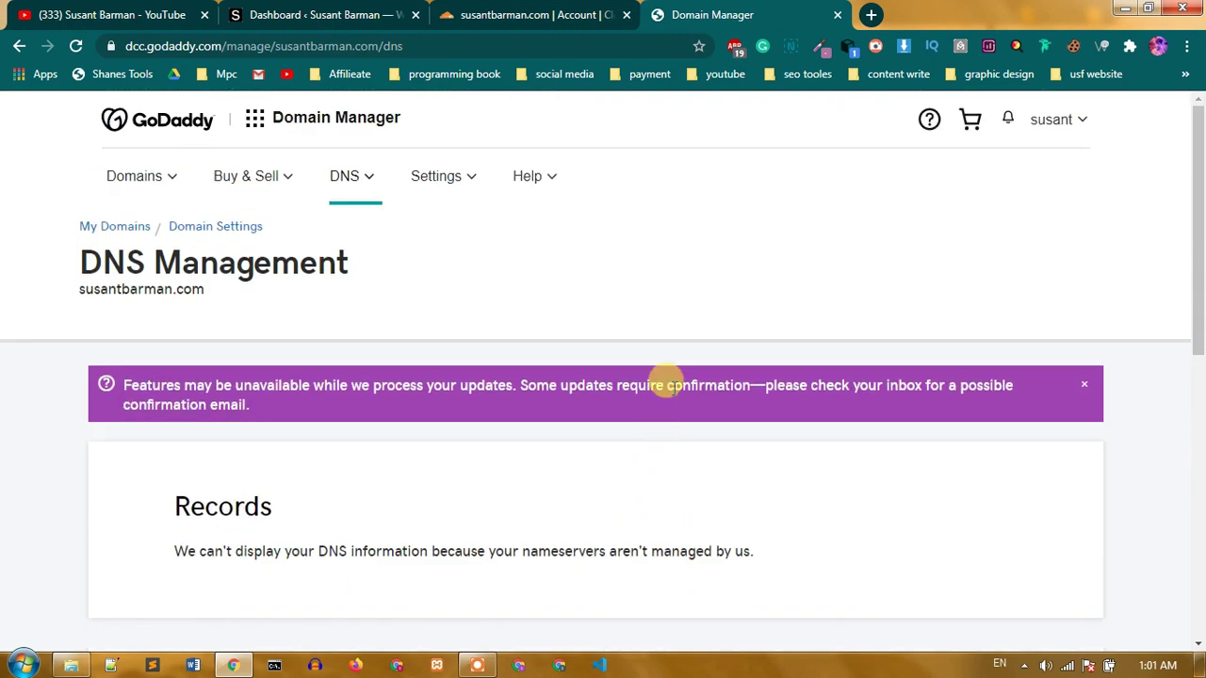
Step: Return to the Cloudflare nameserver instructions and have Cloudflare check the changed nameservers
{"action": "left_click", "coordinate": [528, 17]}
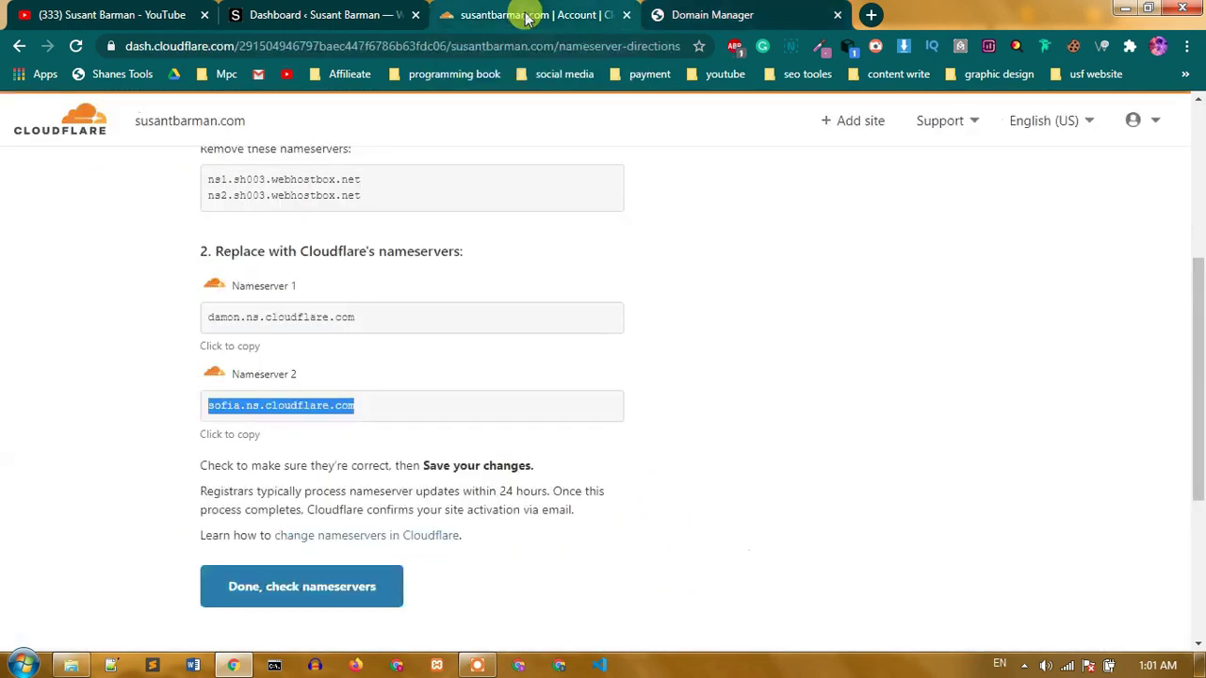
{"action": "scroll", "coordinate": [741, 388], "scroll_direction": "up", "scroll_amount": 1}
{"action": "scroll", "coordinate": [741, 388], "scroll_direction": "down", "scroll_amount": 2}
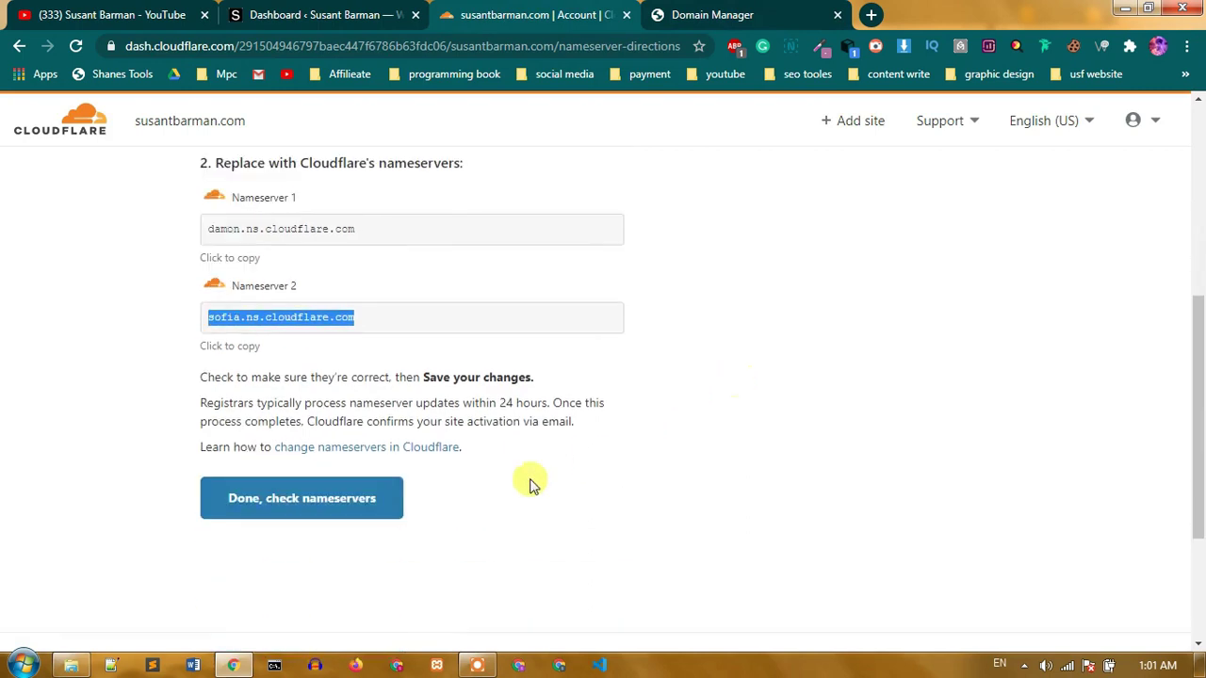
{"action": "left_click", "coordinate": [542, 318]}
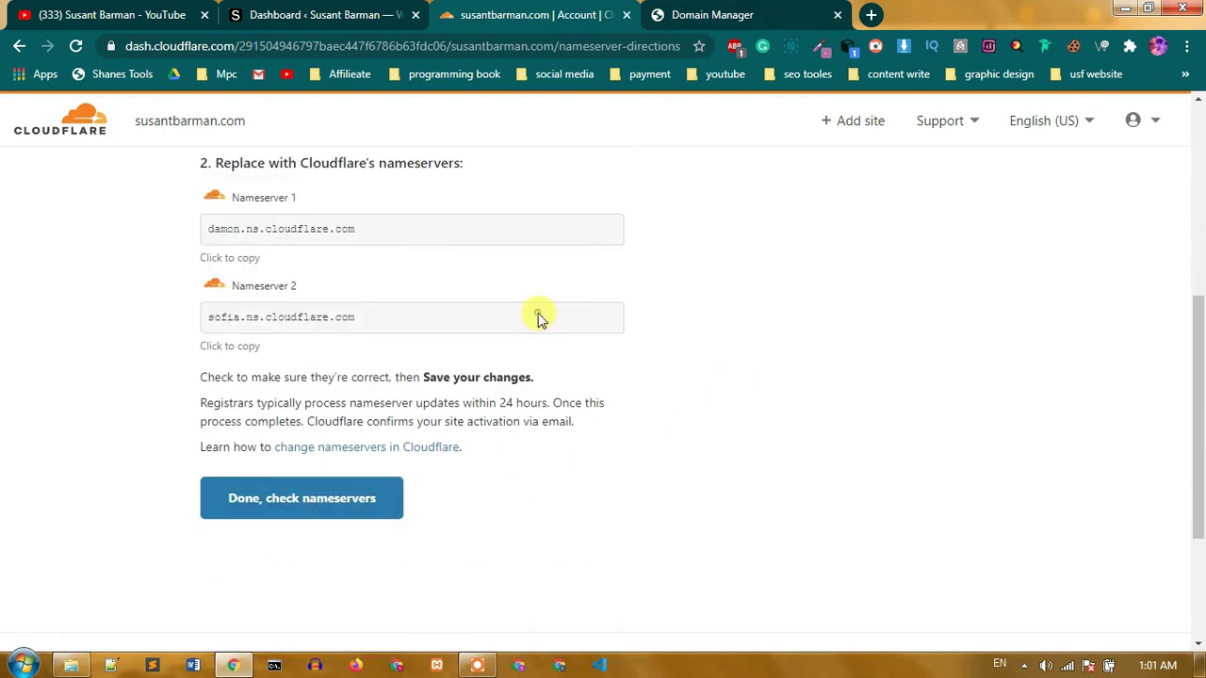
{"action": "left_click", "coordinate": [296, 509]}
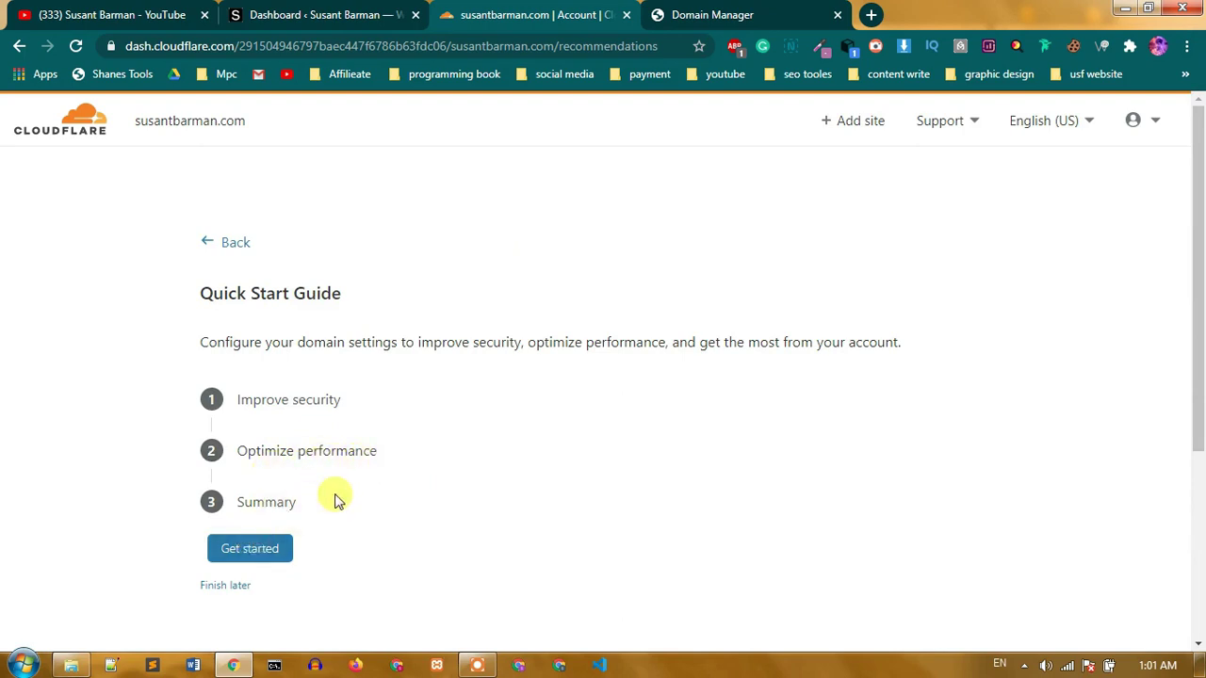
Step: Start the Quick Start Guide and save the SSL/TLS encryption mode as Full
{"action": "scroll", "coordinate": [337, 500], "scroll_direction": "down", "scroll_amount": 1}
{"action": "scroll", "coordinate": [302, 486], "scroll_direction": "up", "scroll_amount": 1}
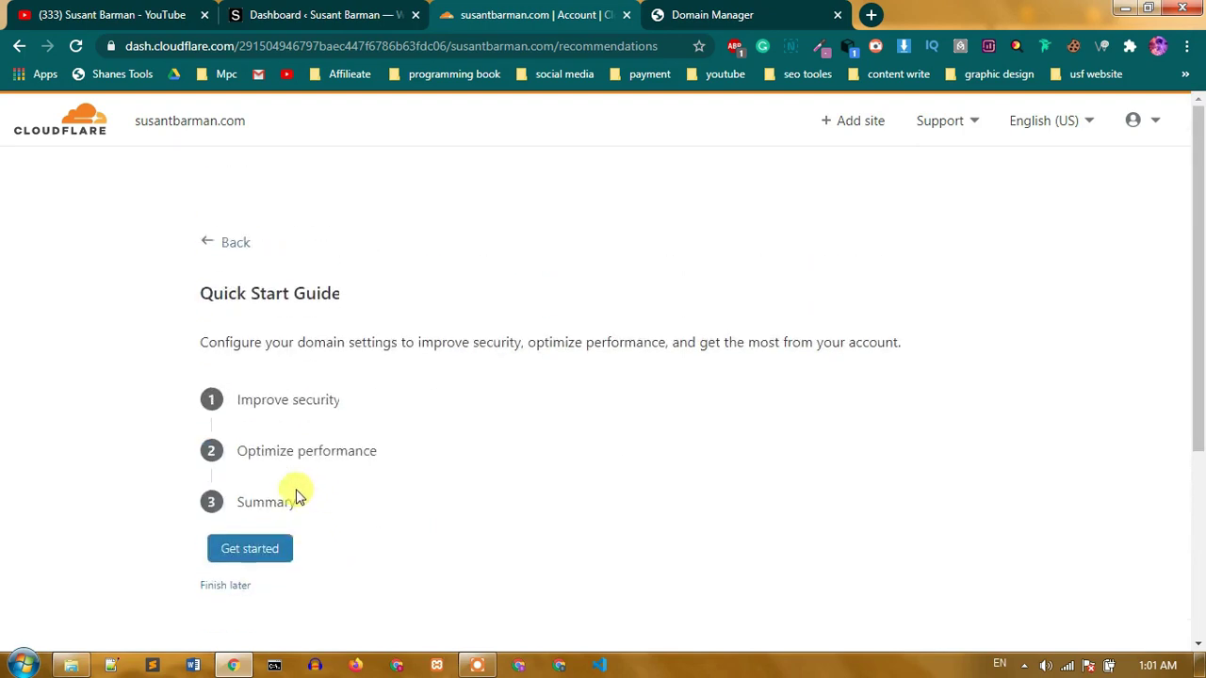
{"action": "left_click", "coordinate": [271, 556]}
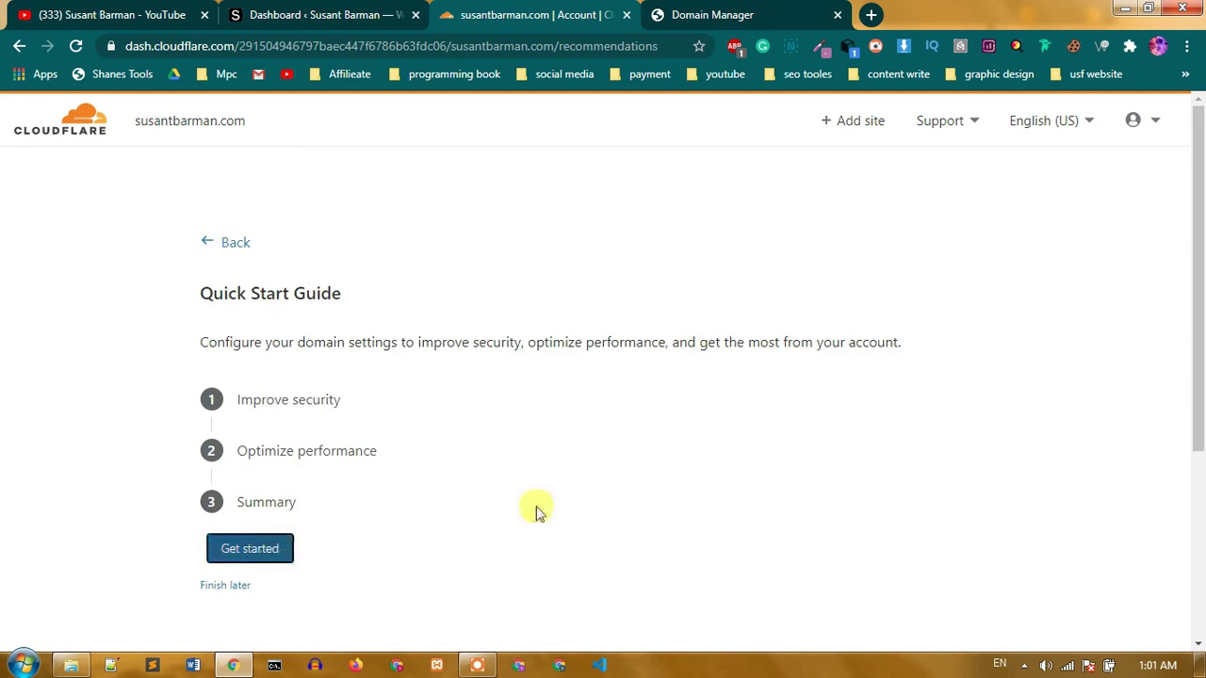
{"action": "scroll", "coordinate": [399, 261], "scroll_direction": "down", "scroll_amount": 2}
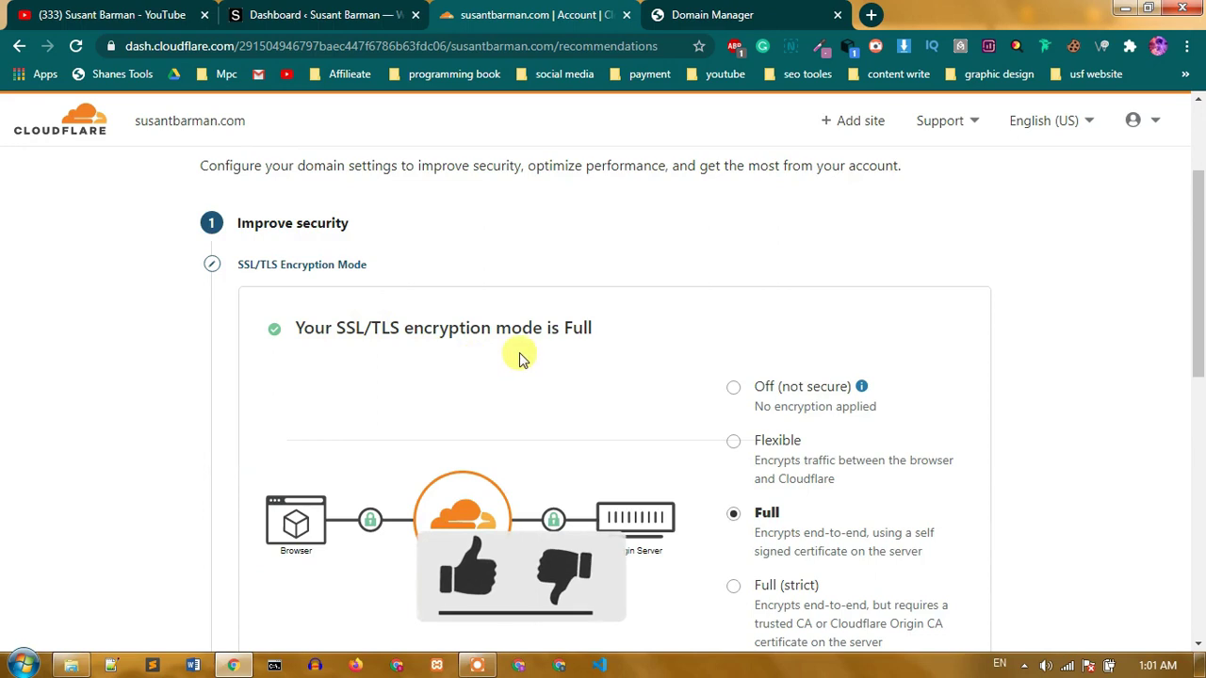
{"action": "scroll", "coordinate": [613, 342], "scroll_direction": "down", "scroll_amount": 1}
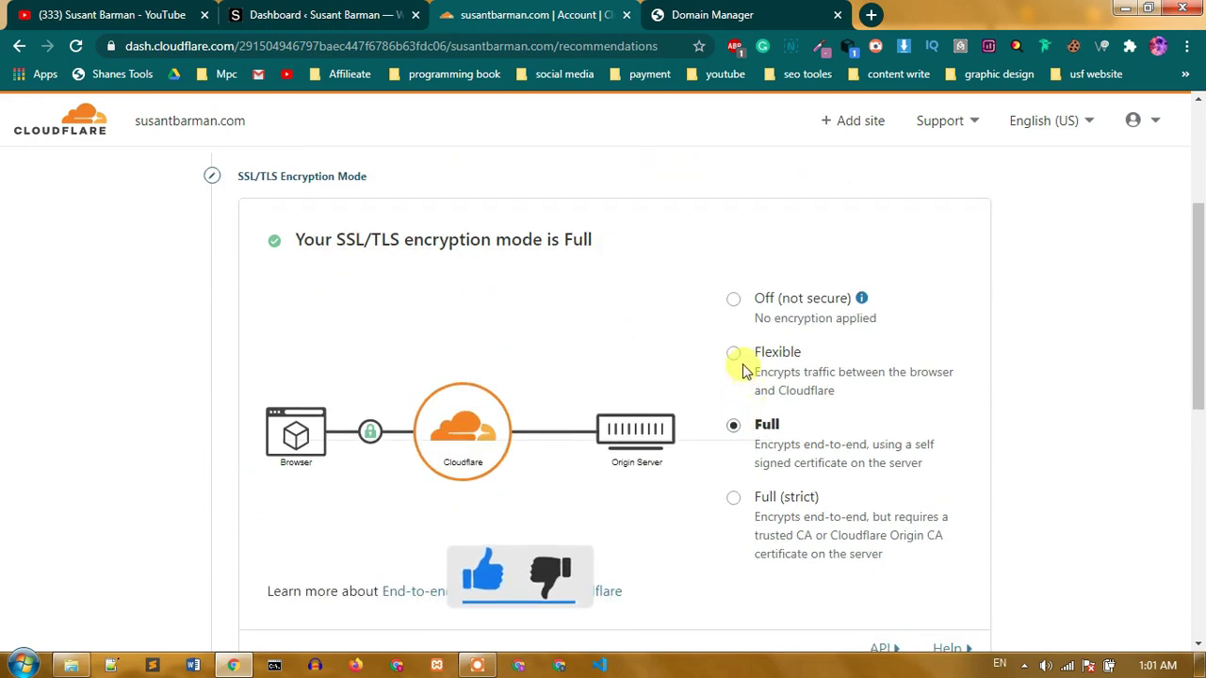
{"action": "scroll", "coordinate": [565, 339], "scroll_direction": "down", "scroll_amount": 1}
{"action": "scroll", "coordinate": [549, 327], "scroll_direction": "down", "scroll_amount": 3}
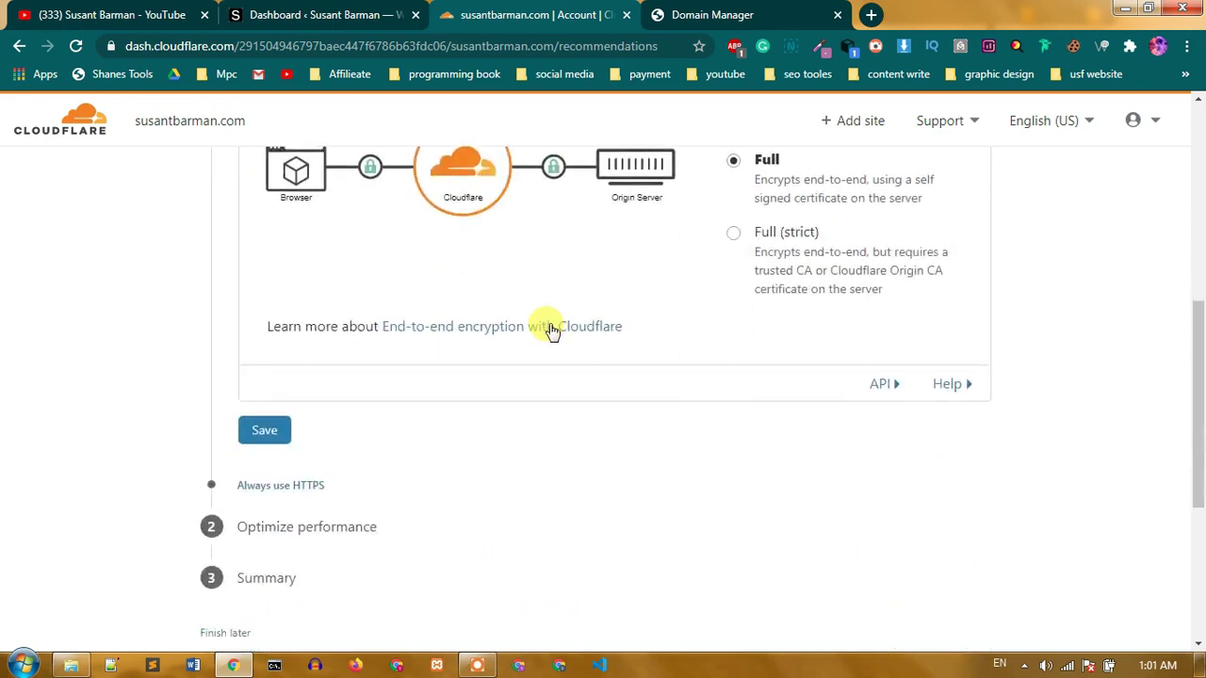
{"action": "left_click", "coordinate": [281, 345]}
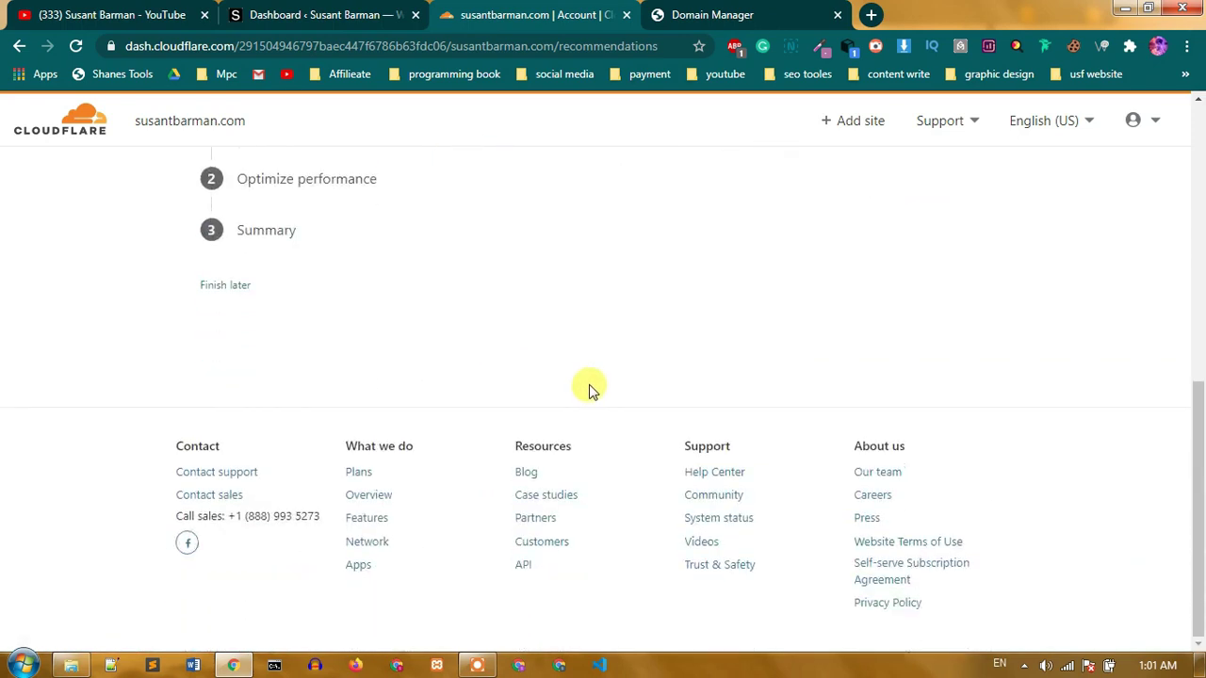
Step: Turn on Always Use HTTPS for the site and save the setting
{"action": "scroll", "coordinate": [577, 369], "scroll_direction": "up", "scroll_amount": 1}
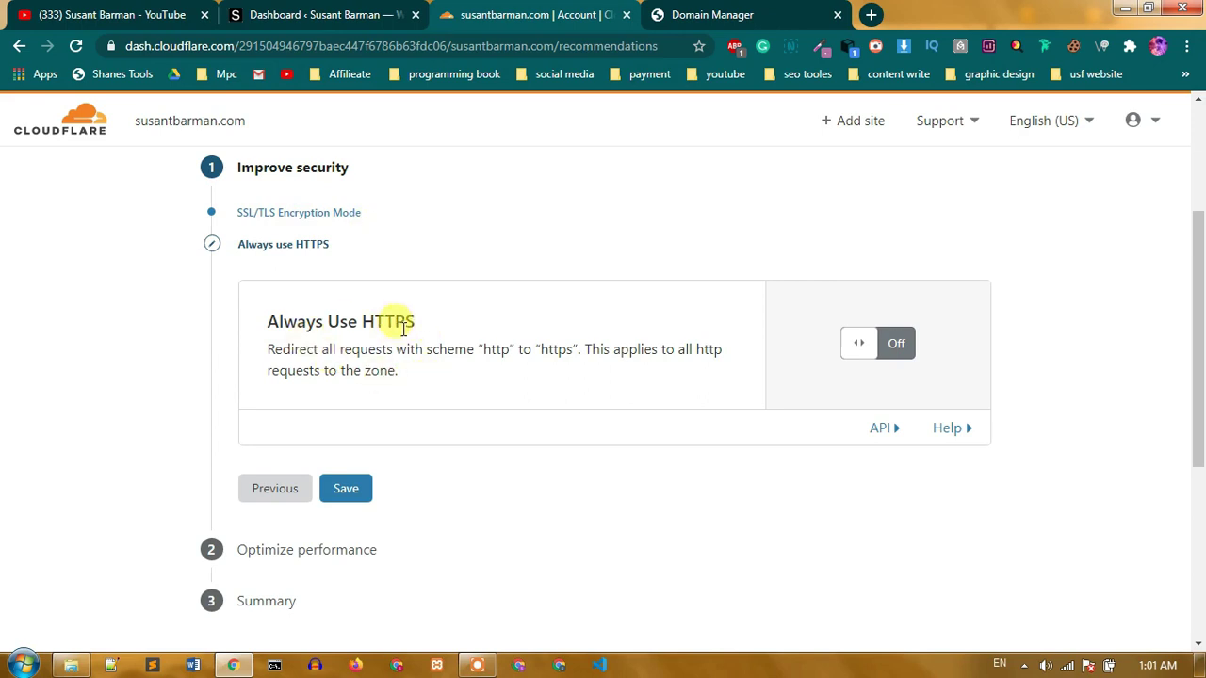
{"action": "left_click", "coordinate": [865, 349]}
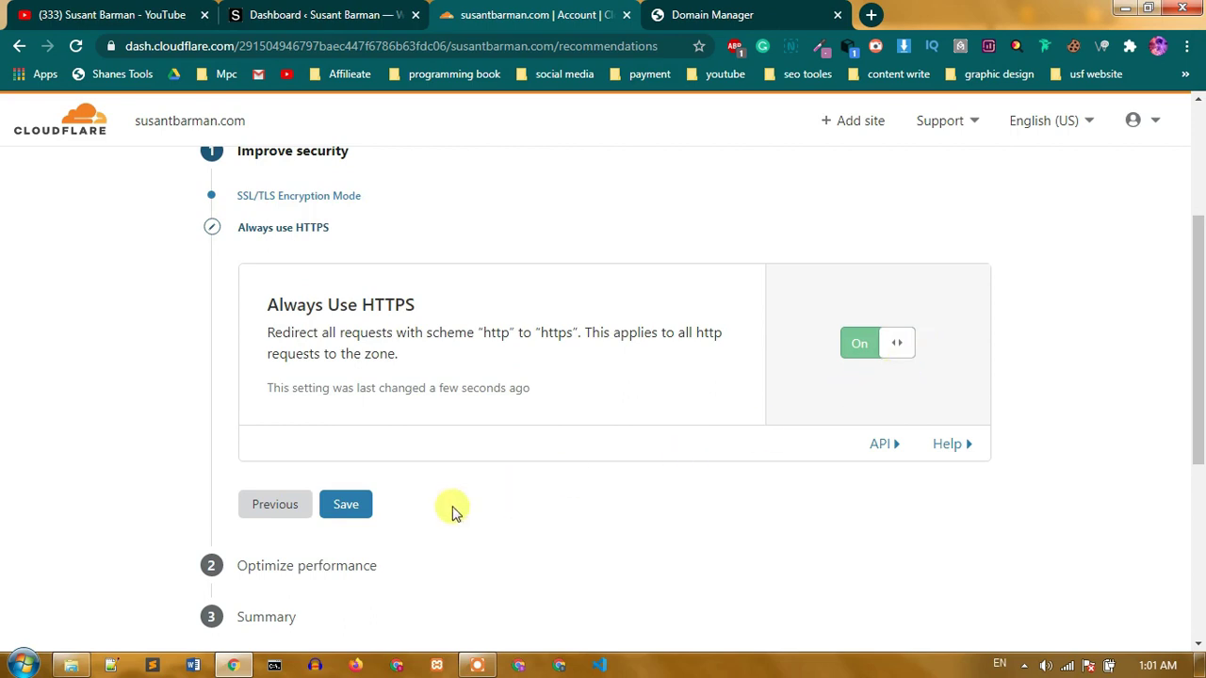
{"action": "left_click", "coordinate": [351, 513]}
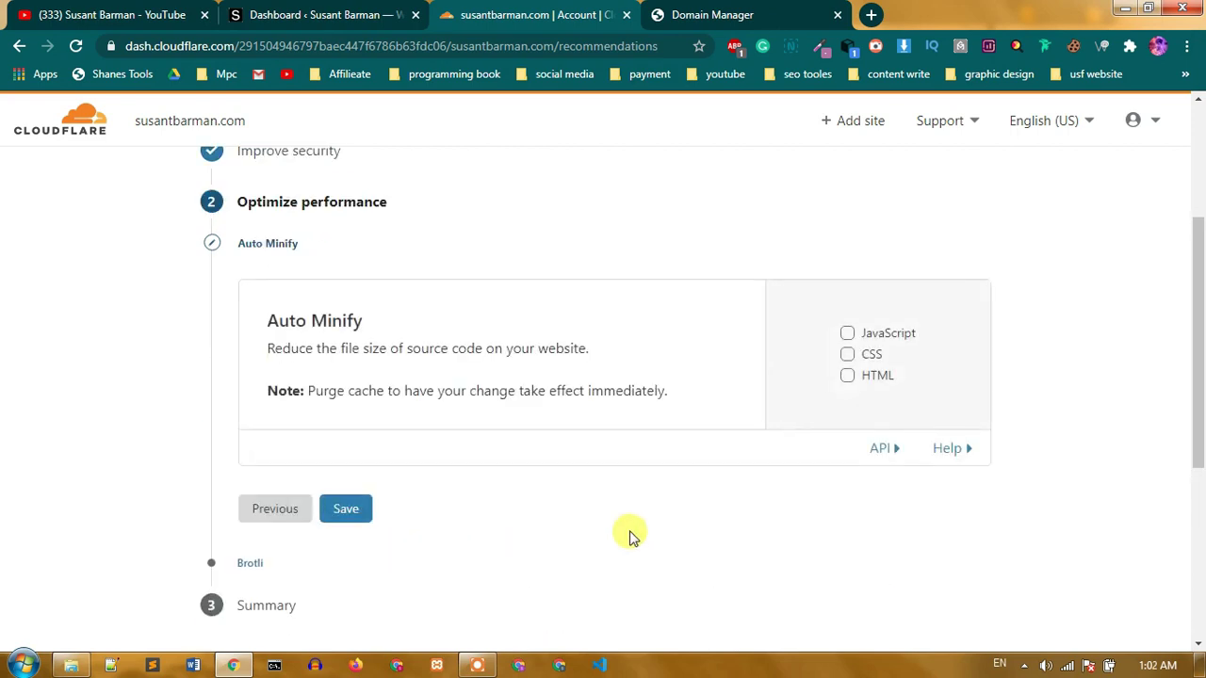
Step: Enable Auto Minify for JavaScript, CSS and HTML, save it, and save Brotli compression as On
{"action": "scroll", "coordinate": [631, 535], "scroll_direction": "down", "scroll_amount": 1}
{"action": "scroll", "coordinate": [629, 533], "scroll_direction": "up", "scroll_amount": 1}
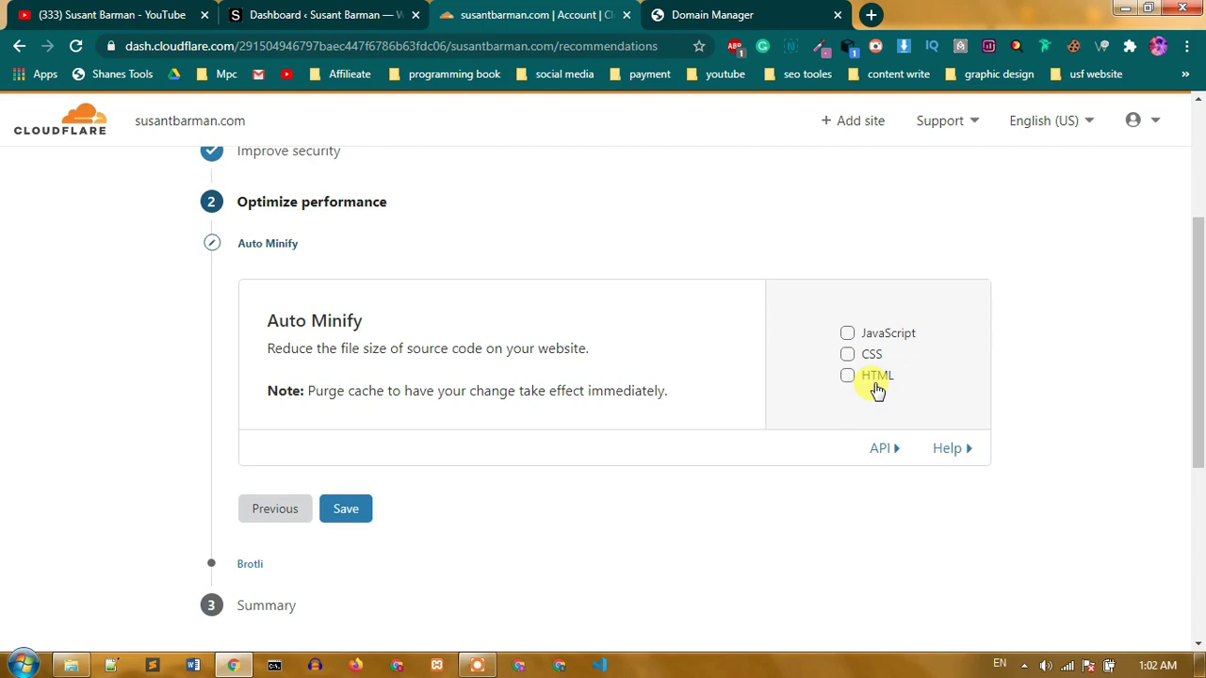
{"action": "left_click", "coordinate": [848, 335]}
{"action": "left_click", "coordinate": [848, 355]}
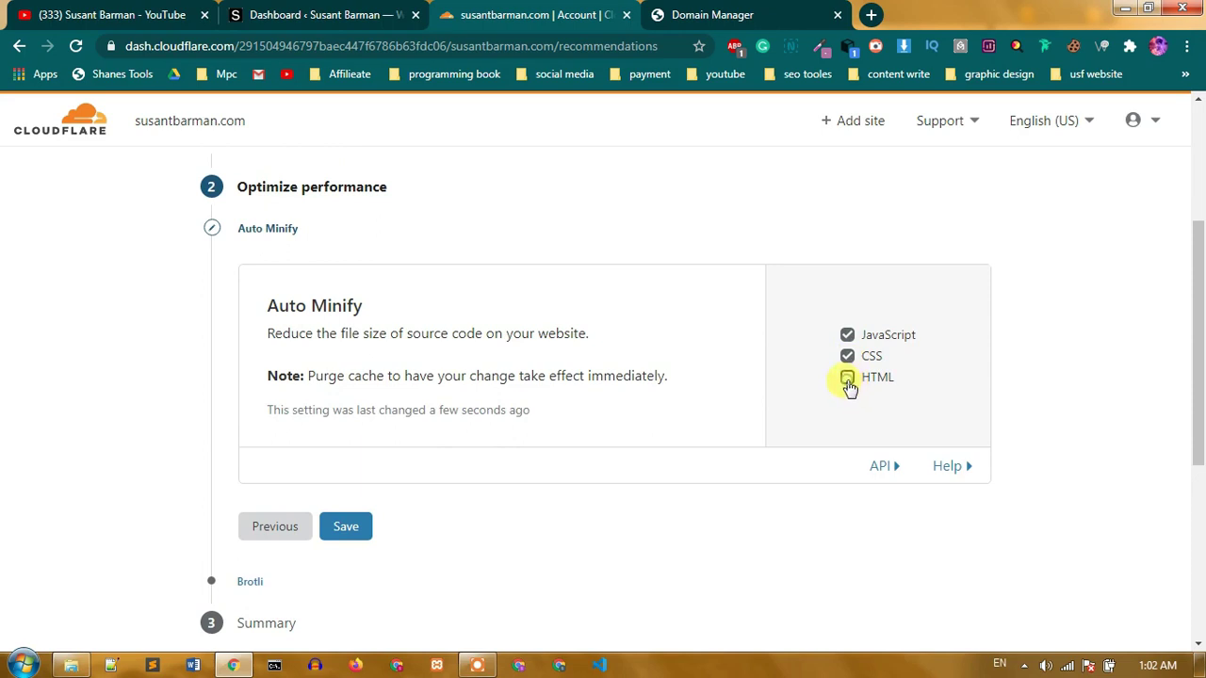
{"action": "left_click", "coordinate": [849, 384]}
{"action": "left_click", "coordinate": [345, 531]}
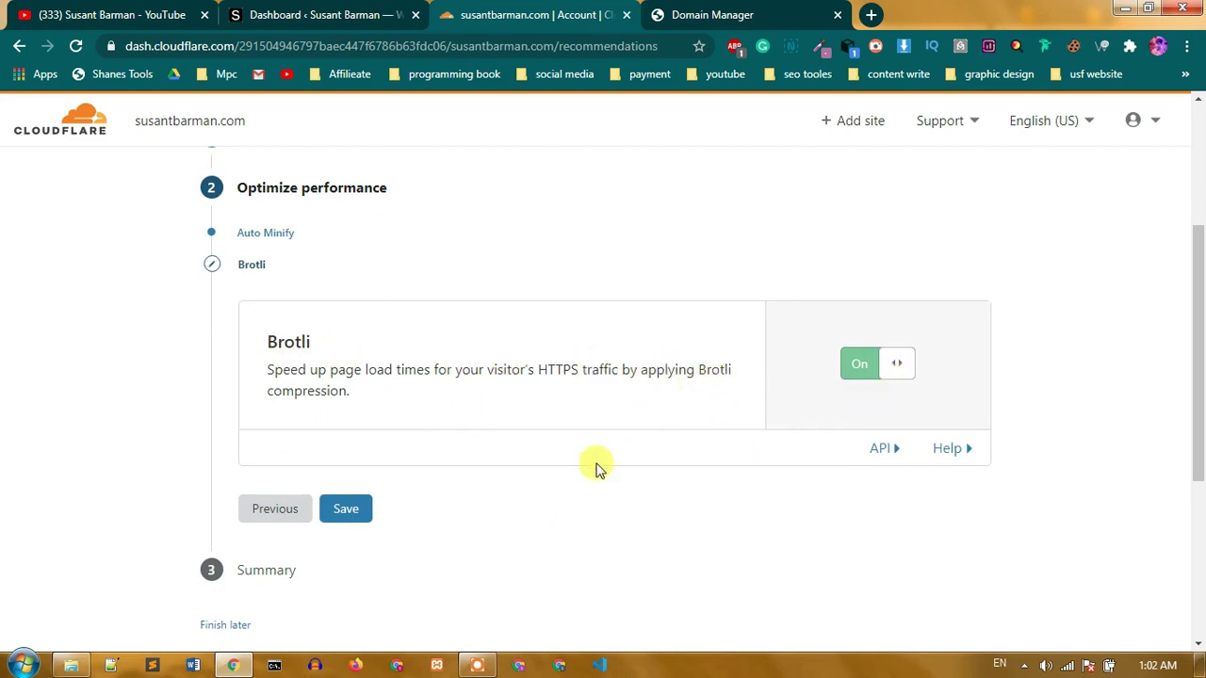
{"action": "left_click", "coordinate": [362, 519]}
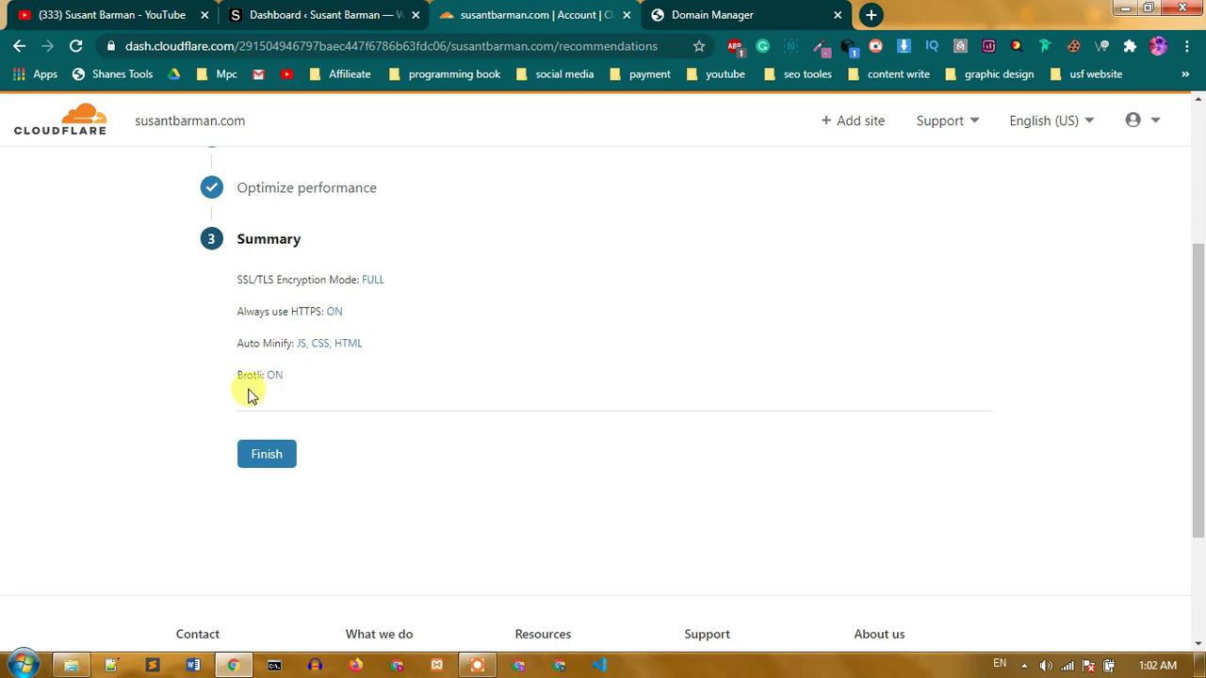
Step: Finish the Quick Start Guide and review the nameserver setup instructions on the site's overview page
{"action": "left_click", "coordinate": [274, 459]}
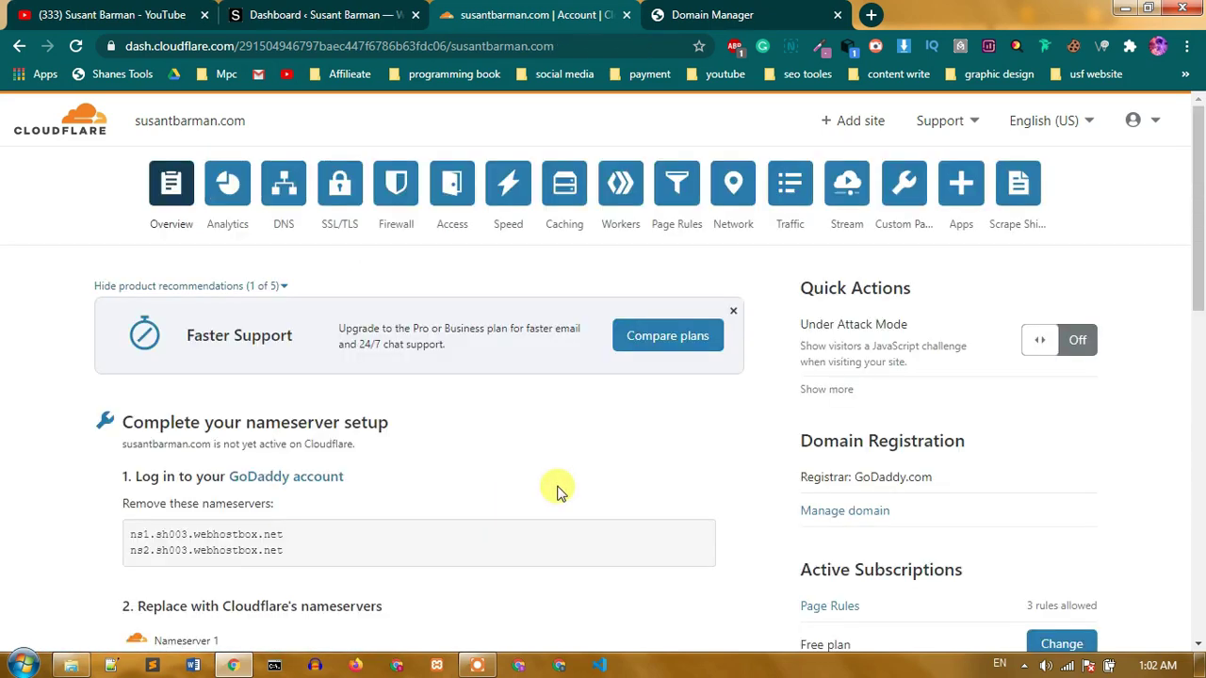
{"action": "scroll", "coordinate": [552, 484], "scroll_direction": "down", "scroll_amount": 1}
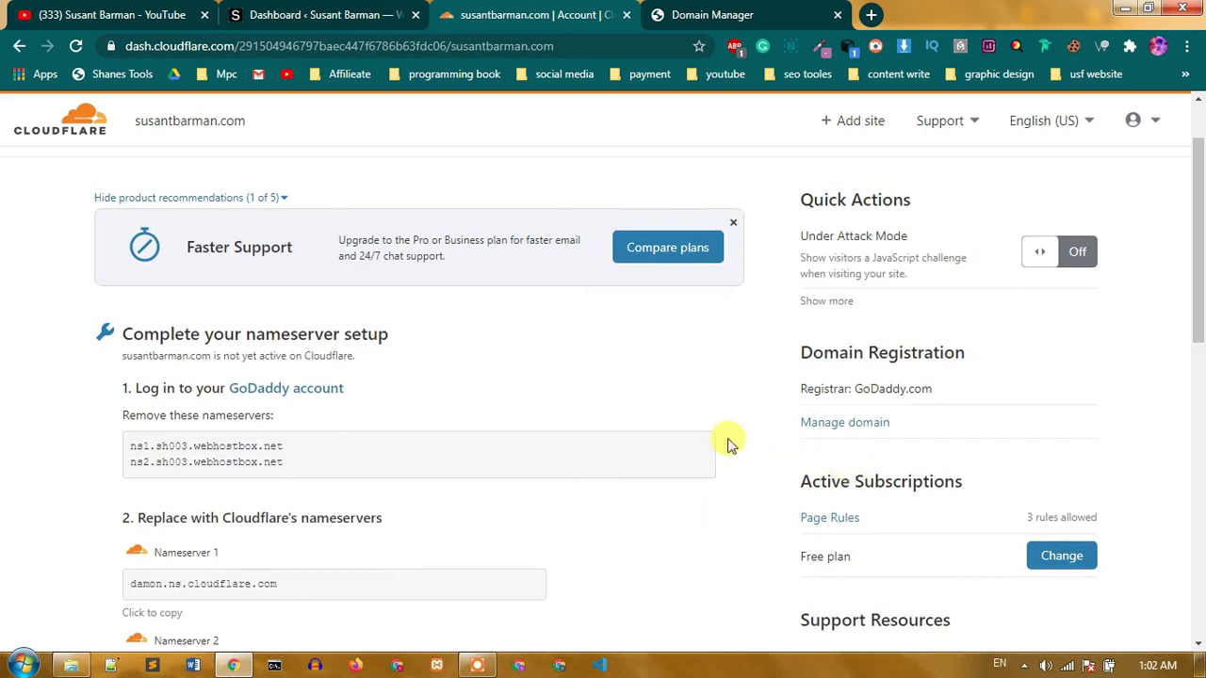
{"action": "scroll", "coordinate": [697, 439], "scroll_direction": "down", "scroll_amount": 3}
{"action": "scroll", "coordinate": [693, 443], "scroll_direction": "up", "scroll_amount": 3}
{"action": "scroll", "coordinate": [693, 443], "scroll_direction": "up", "scroll_amount": 1}
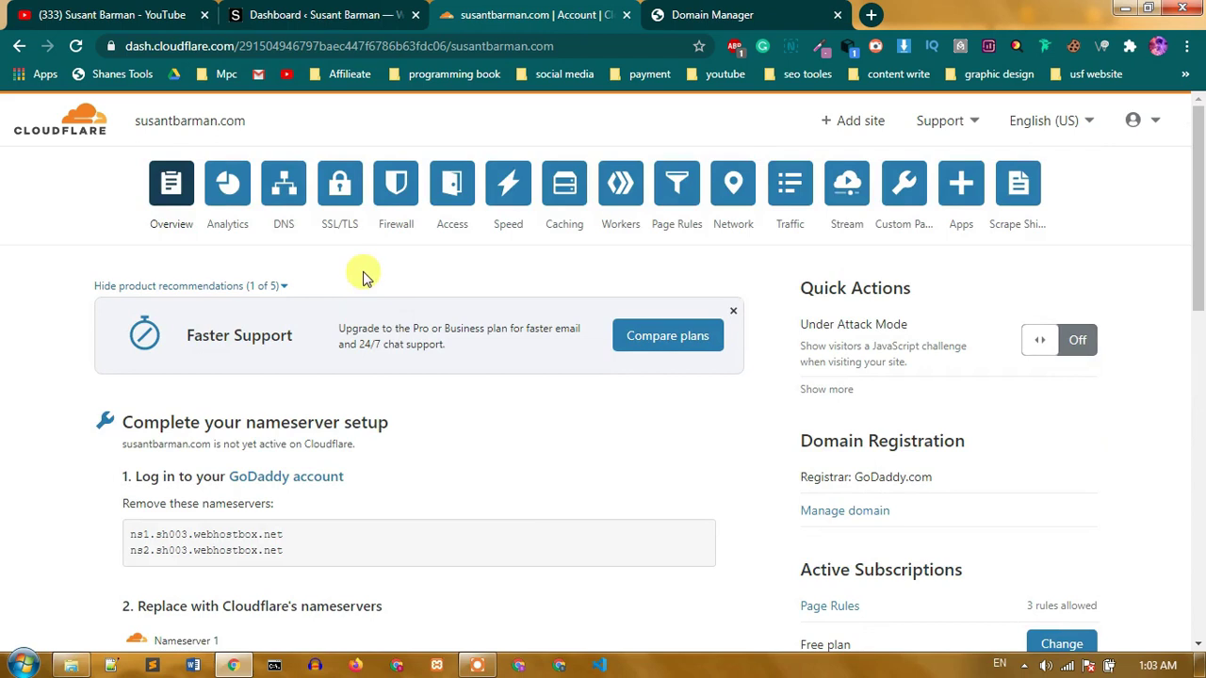
Step: Check the site's SSL/TLS encryption mode and examine the contents and proxy status of its DNS records
{"action": "left_click", "coordinate": [340, 195]}
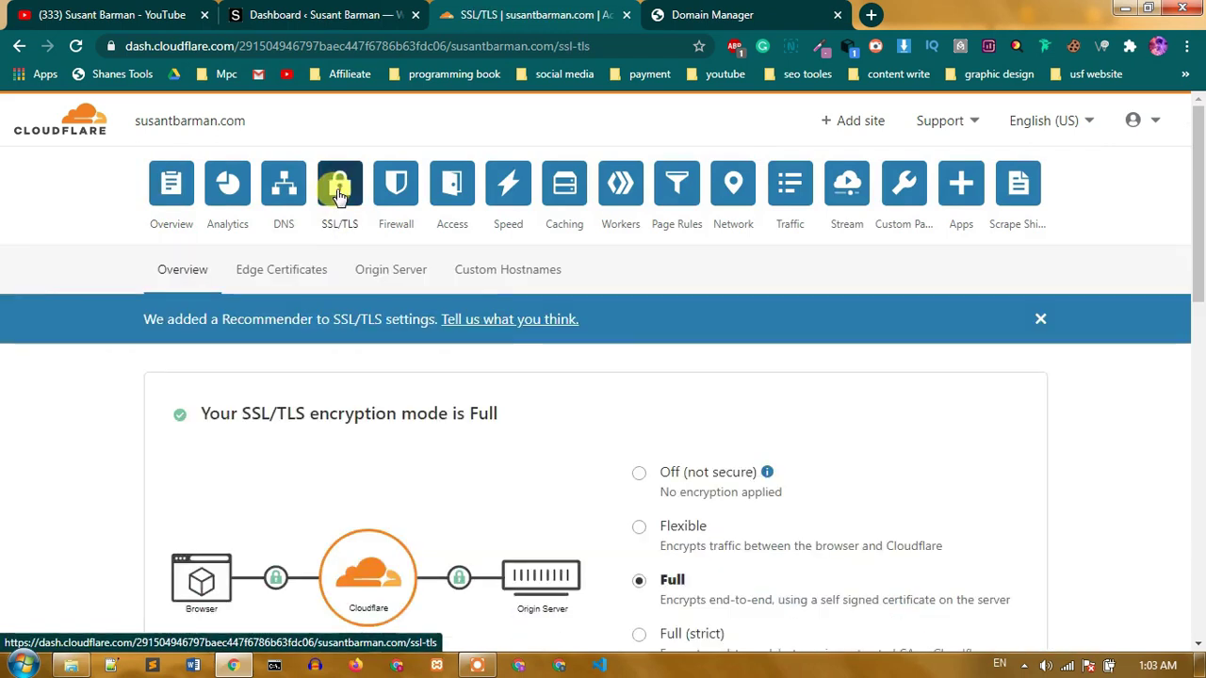
{"action": "left_click", "coordinate": [281, 206]}
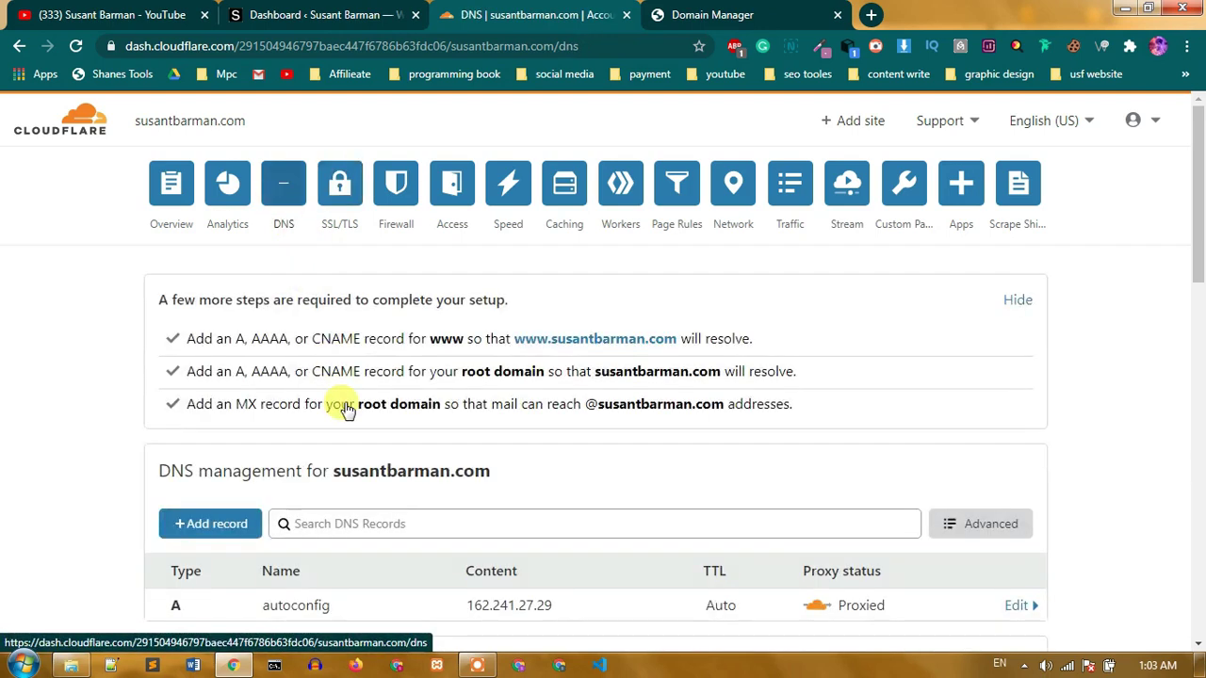
{"action": "scroll", "coordinate": [644, 328], "scroll_direction": "down", "scroll_amount": 2}
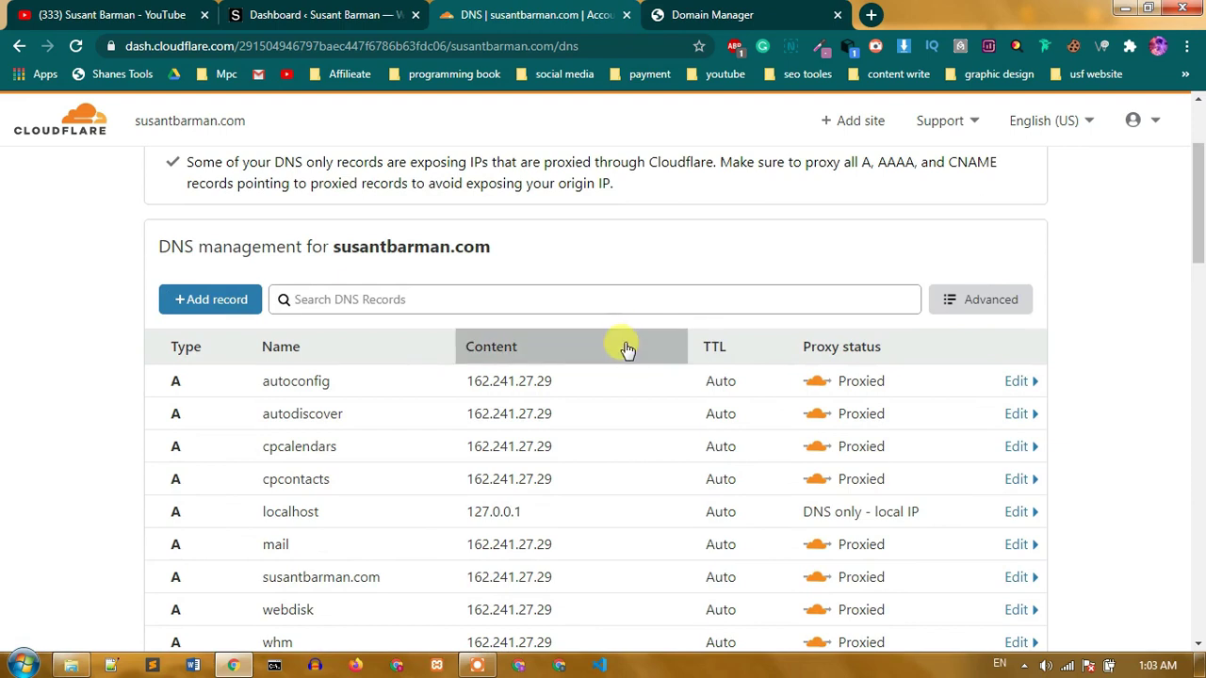
{"action": "double_click", "coordinate": [540, 391]}
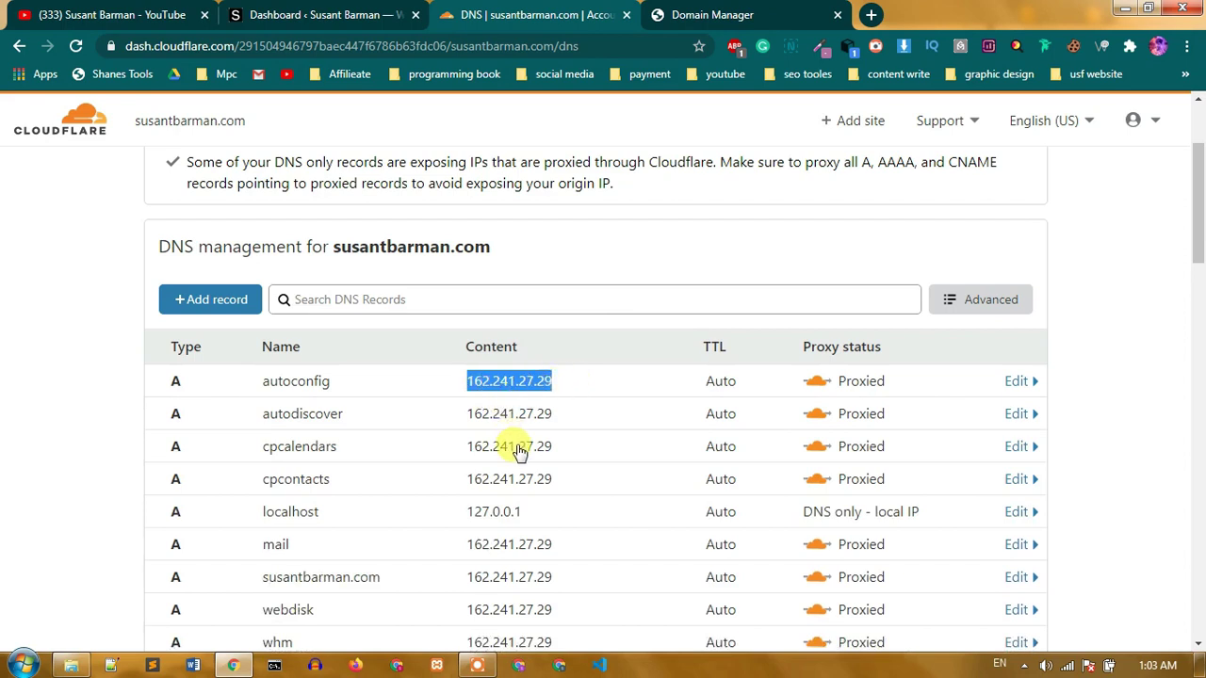
{"action": "scroll", "coordinate": [532, 528], "scroll_direction": "down", "scroll_amount": 2}
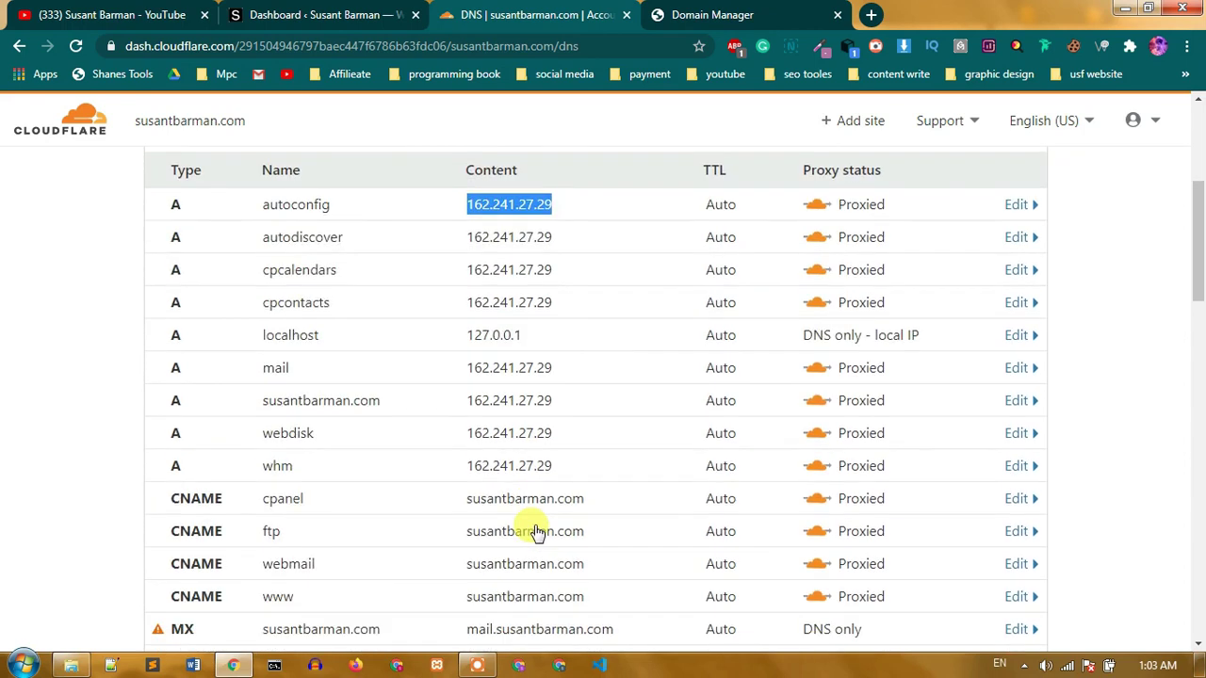
{"action": "scroll", "coordinate": [534, 532], "scroll_direction": "up", "scroll_amount": 2}
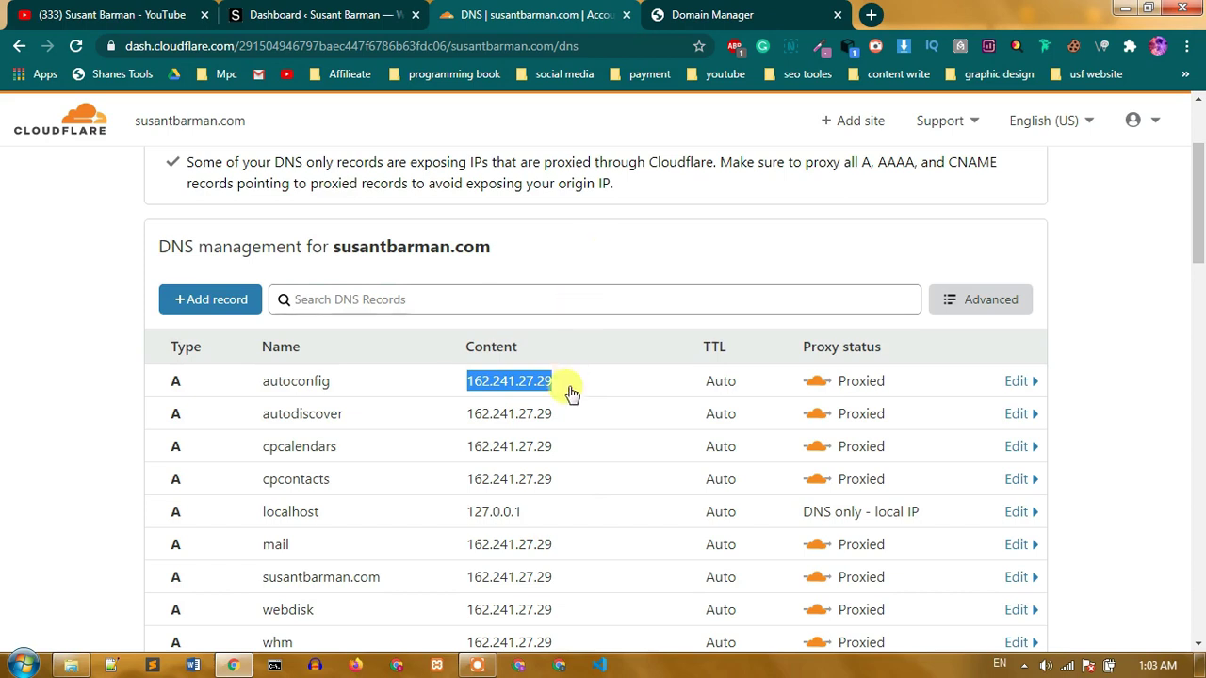
{"action": "scroll", "coordinate": [550, 495], "scroll_direction": "down", "scroll_amount": 1}
{"action": "scroll", "coordinate": [548, 500], "scroll_direction": "down", "scroll_amount": 2}
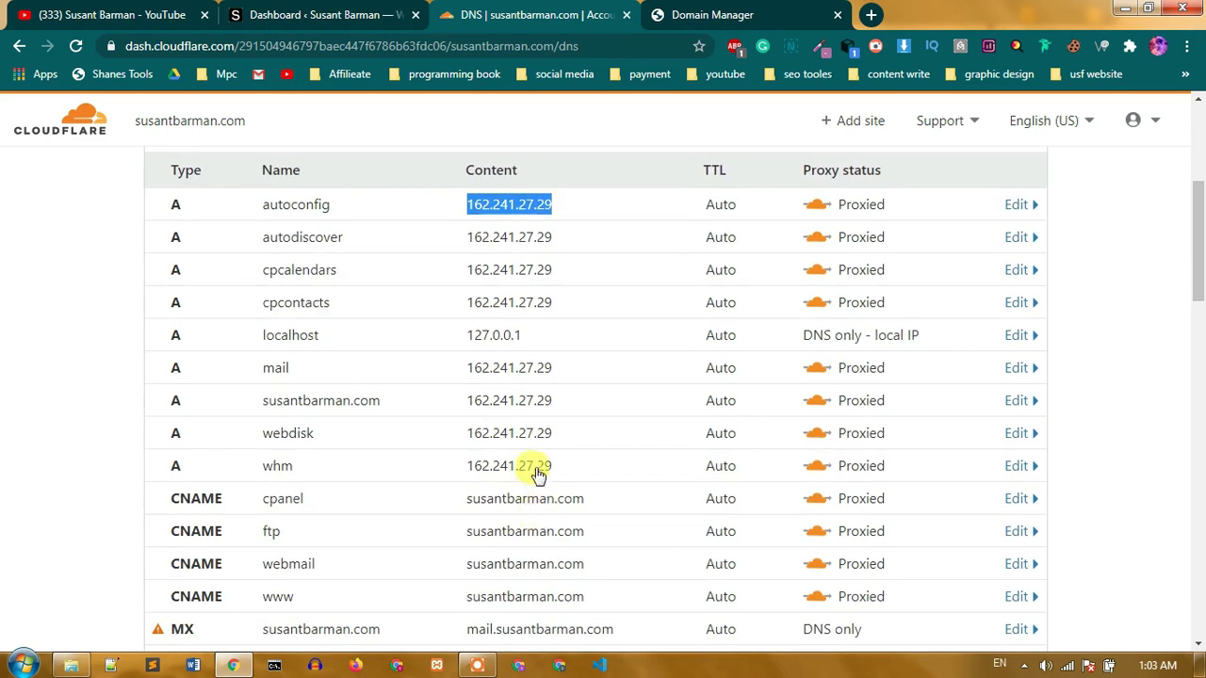
{"action": "scroll", "coordinate": [579, 432], "scroll_direction": "up", "scroll_amount": 4}
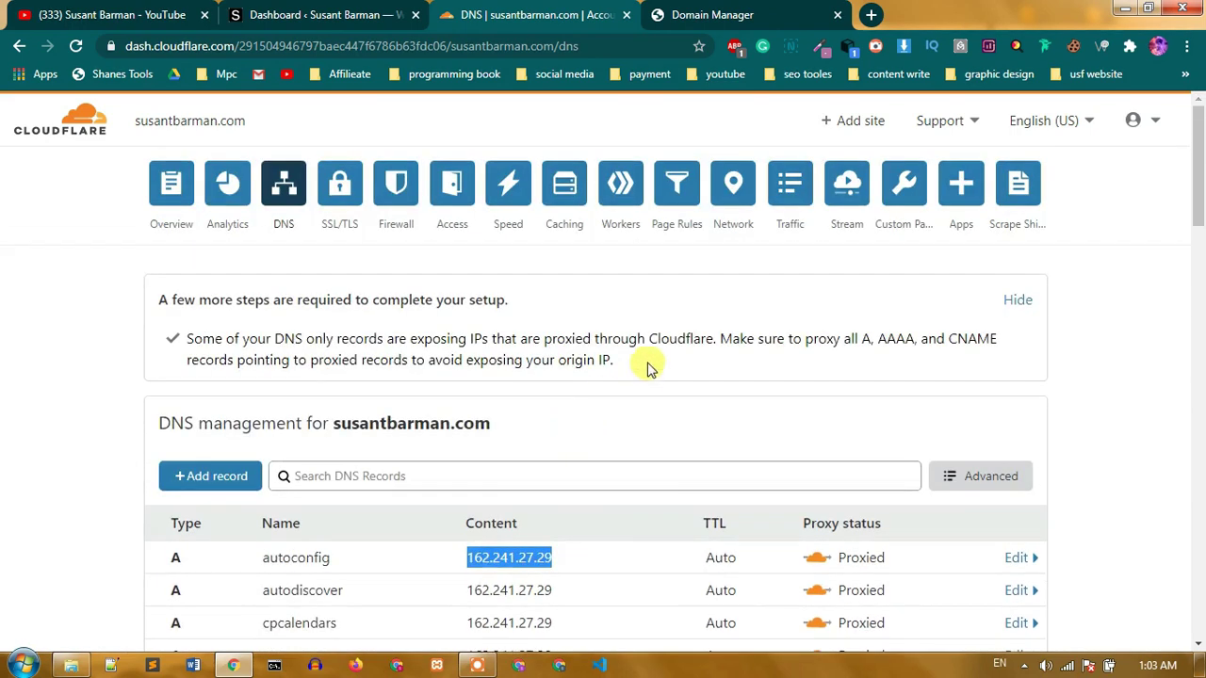
Step: Look through the site's Caching, Speed and Firewall pages and return to its overview
{"action": "left_click", "coordinate": [568, 202]}
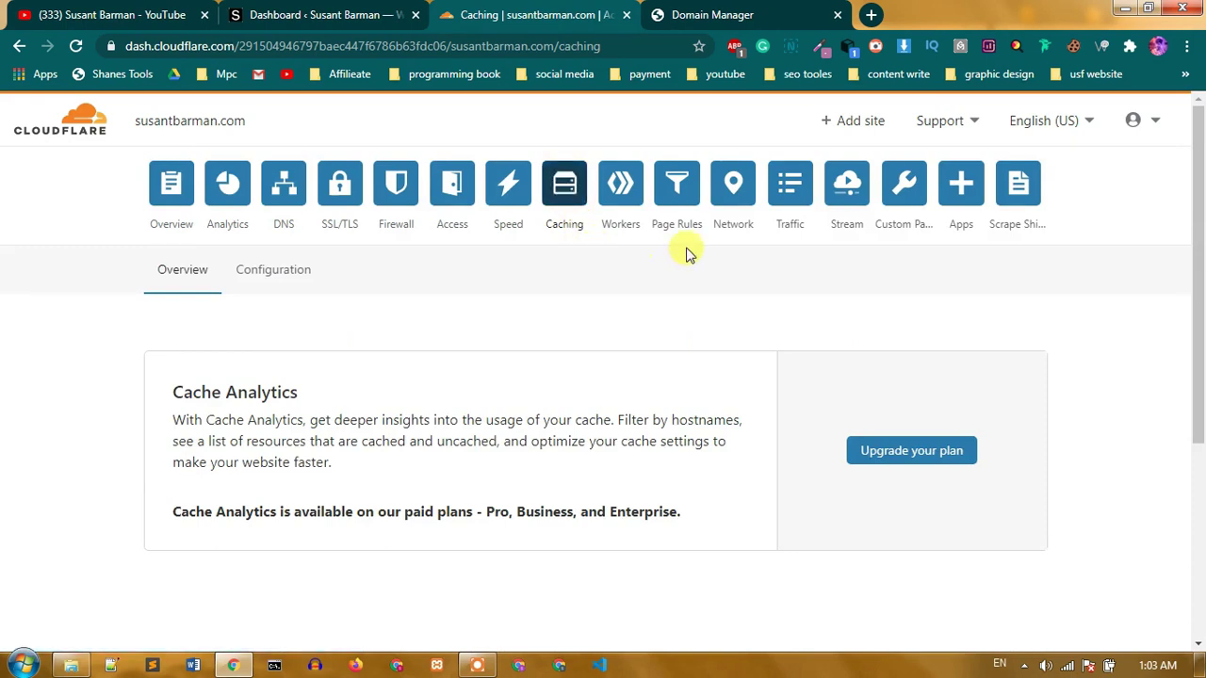
{"action": "left_click", "coordinate": [502, 193]}
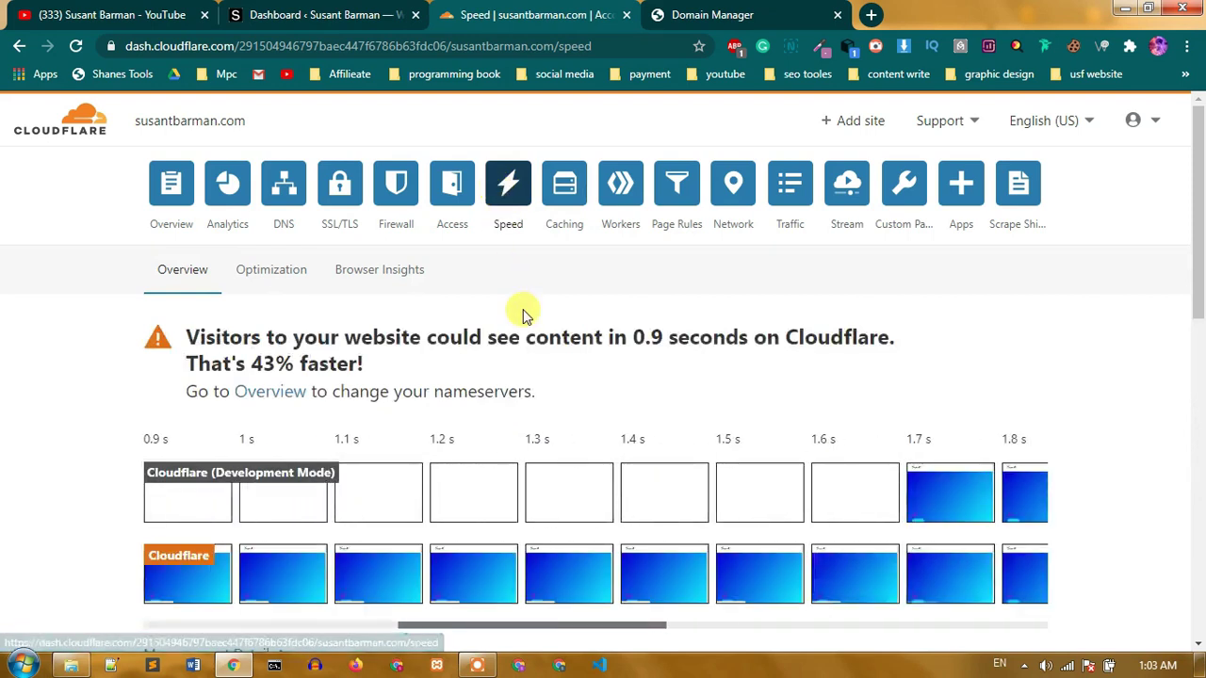
{"action": "scroll", "coordinate": [525, 309], "scroll_direction": "down", "scroll_amount": 1}
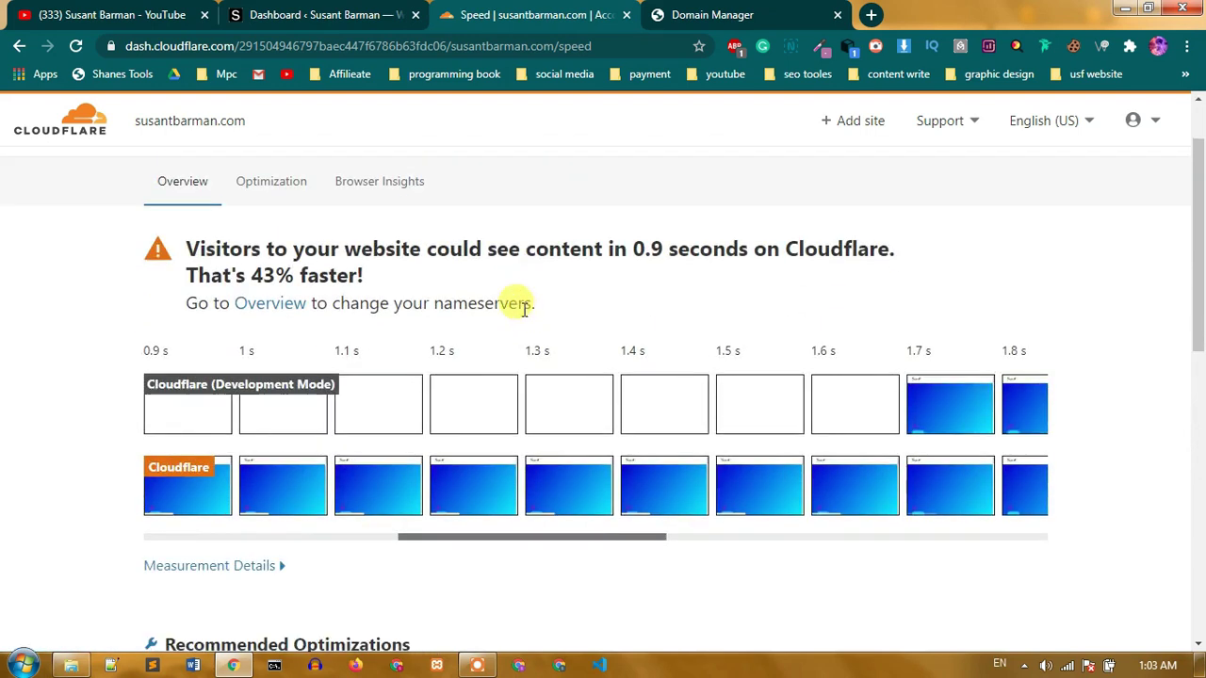
{"action": "scroll", "coordinate": [525, 309], "scroll_direction": "up", "scroll_amount": 1}
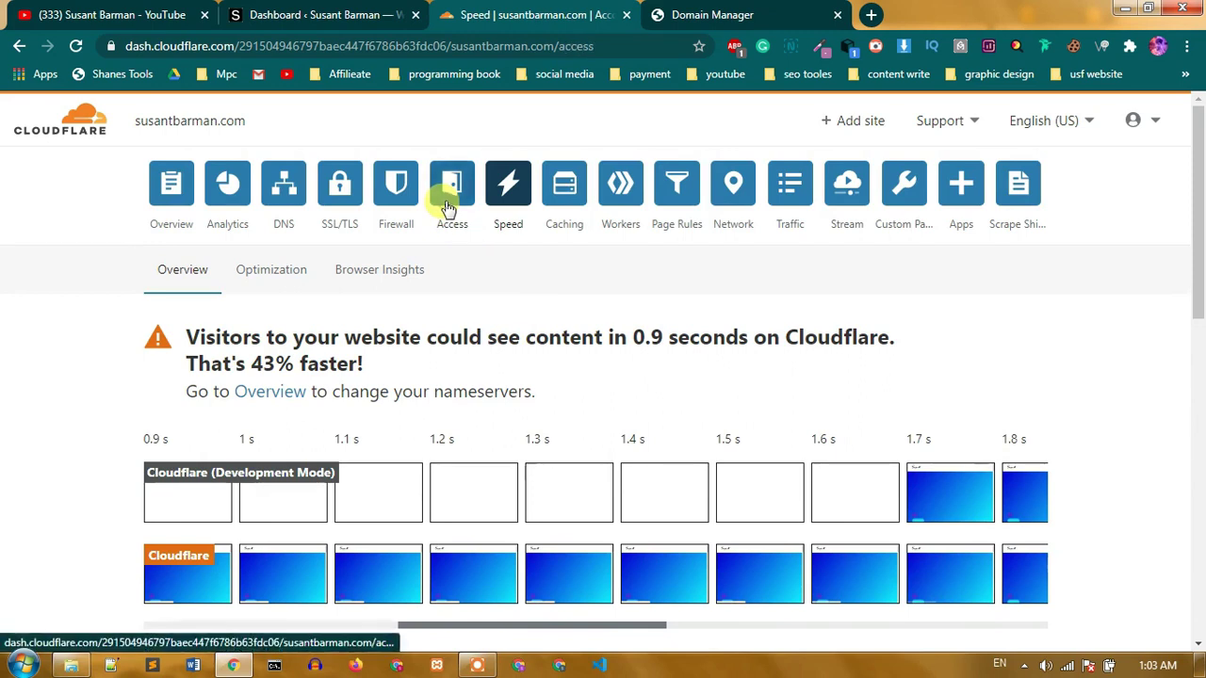
{"action": "left_click", "coordinate": [448, 202]}
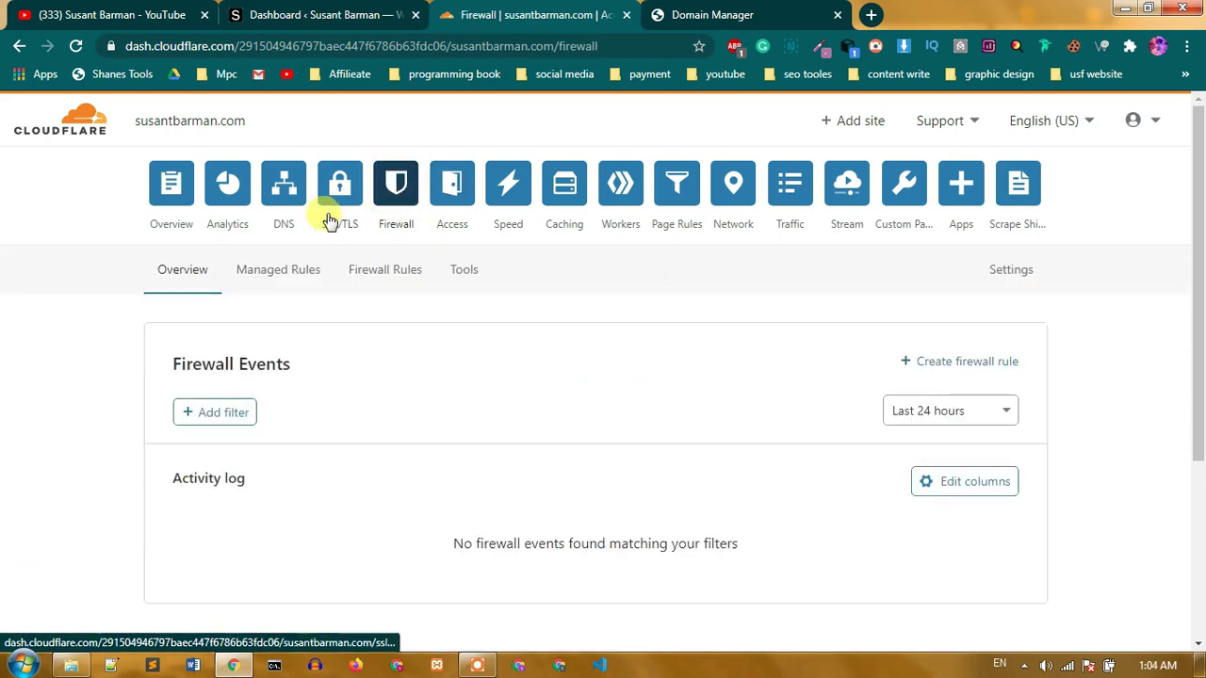
{"action": "left_click", "coordinate": [173, 199]}
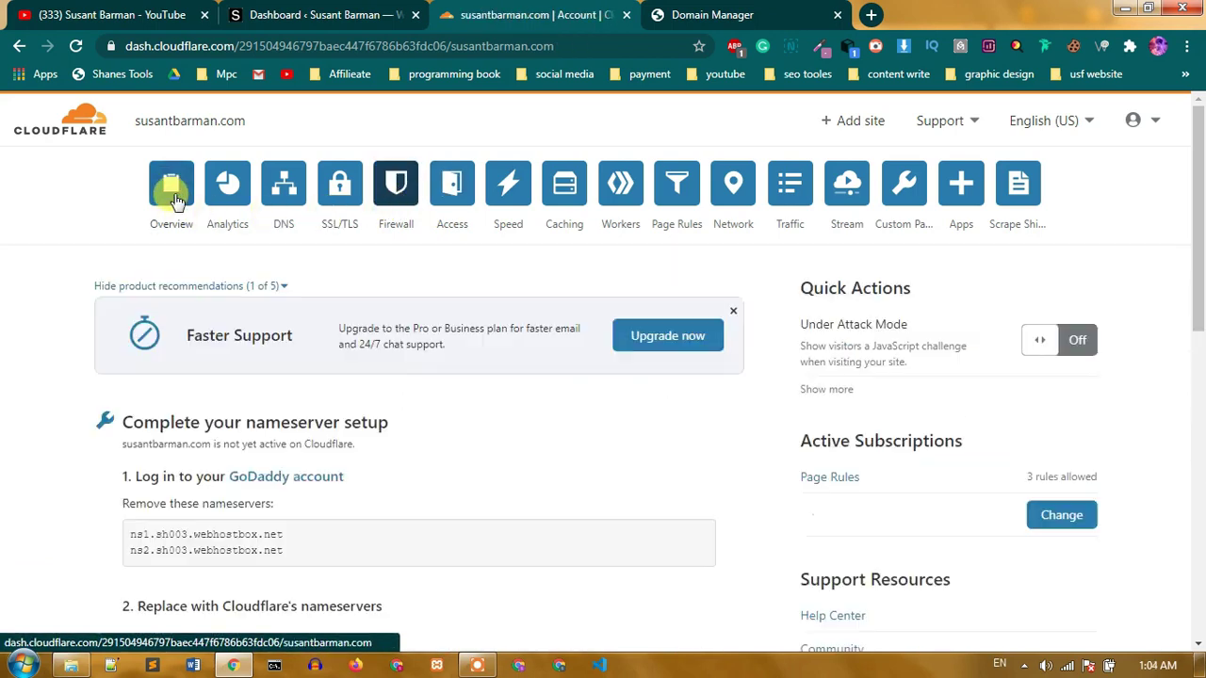